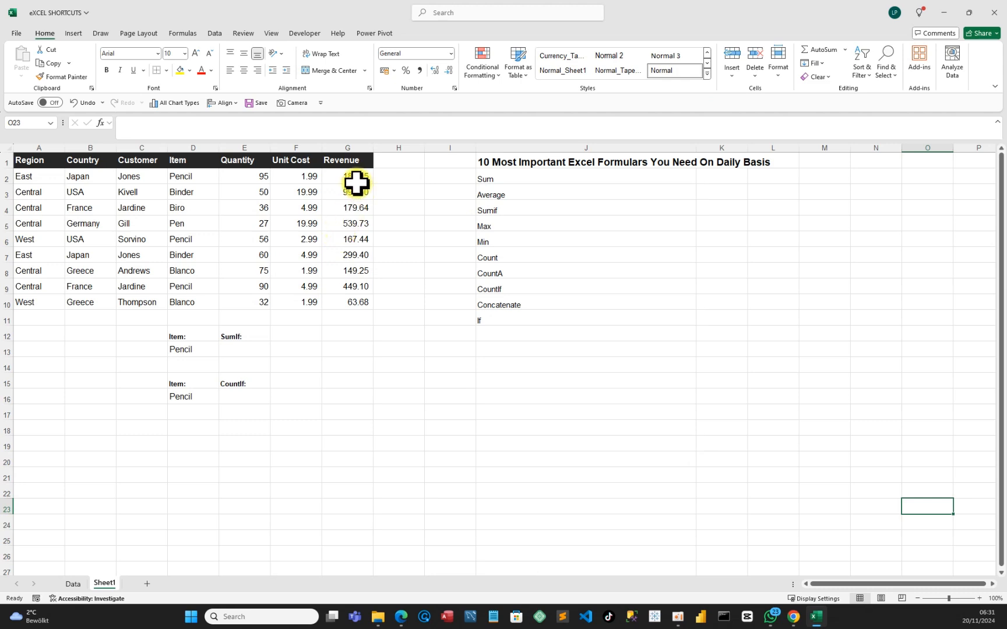
Step: Total the Revenue column in cell G11 with the formula =SUM(G2:G10)
click(353, 320)
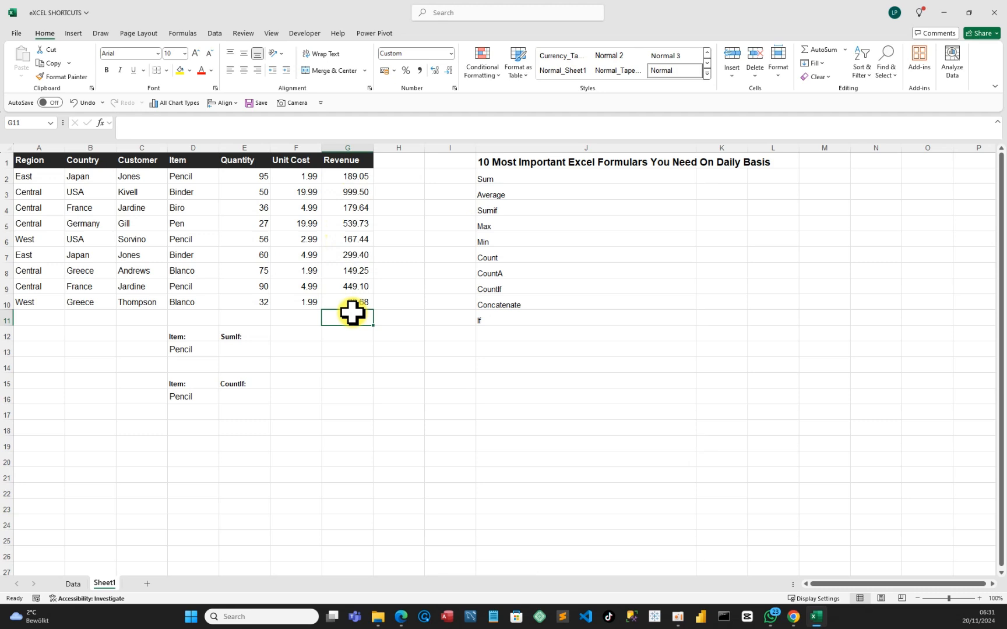
text(=)
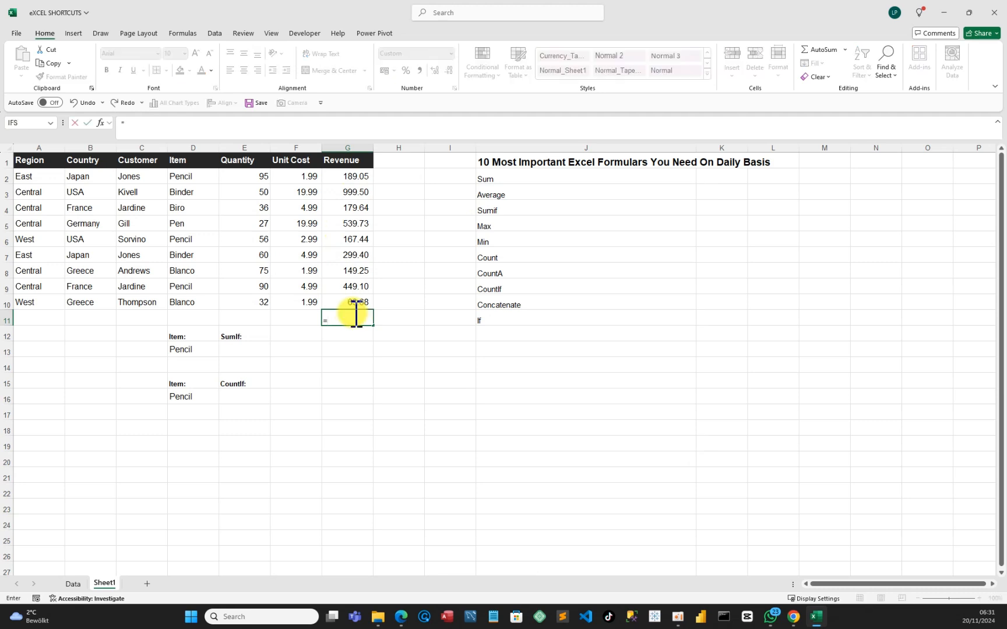
text(sum)
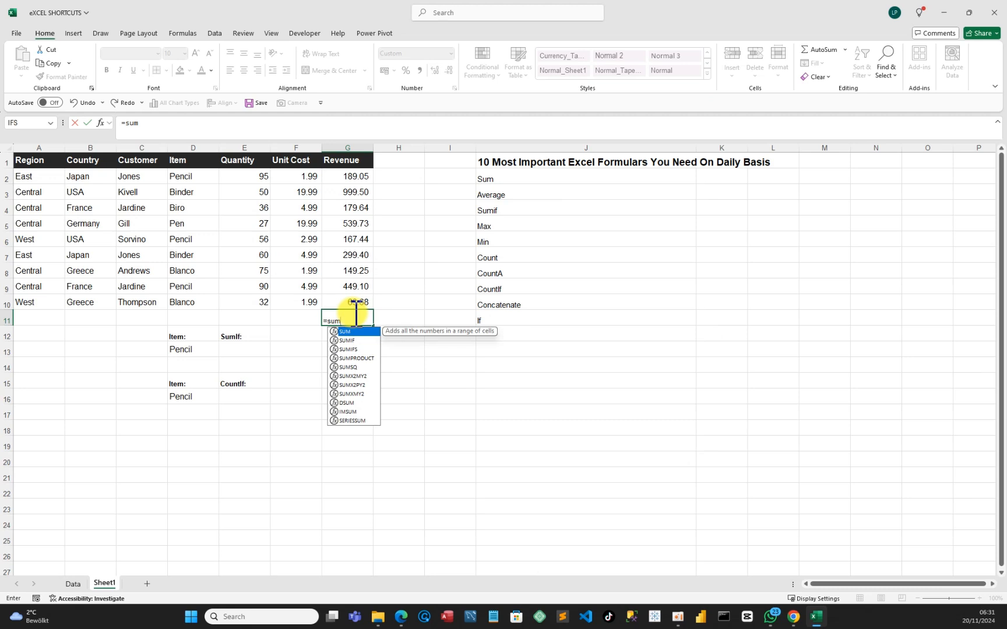
key(Tab)
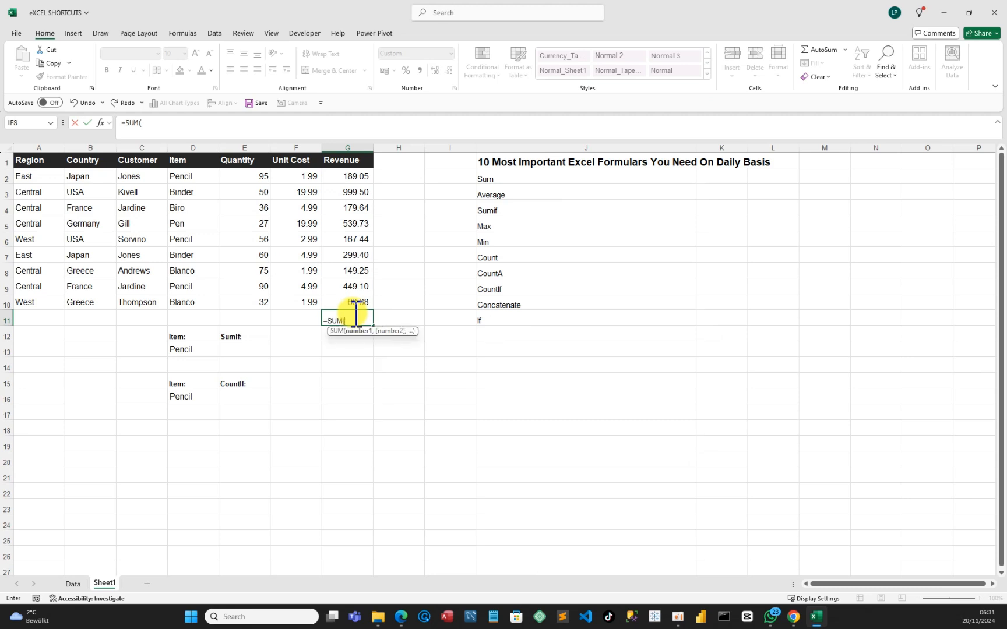
drag(344, 175, 342, 298)
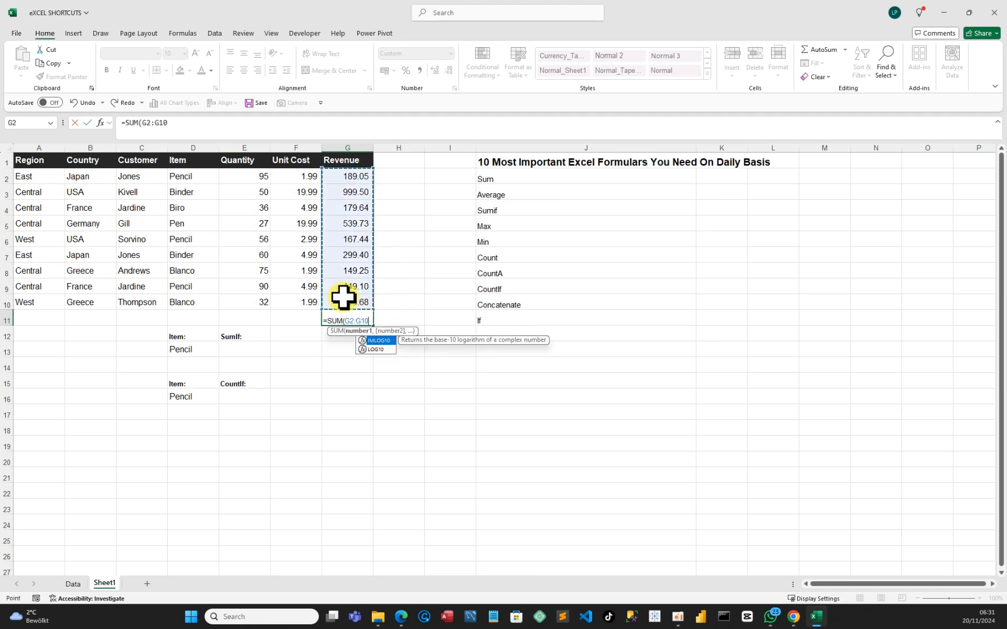
text())
key(Return)
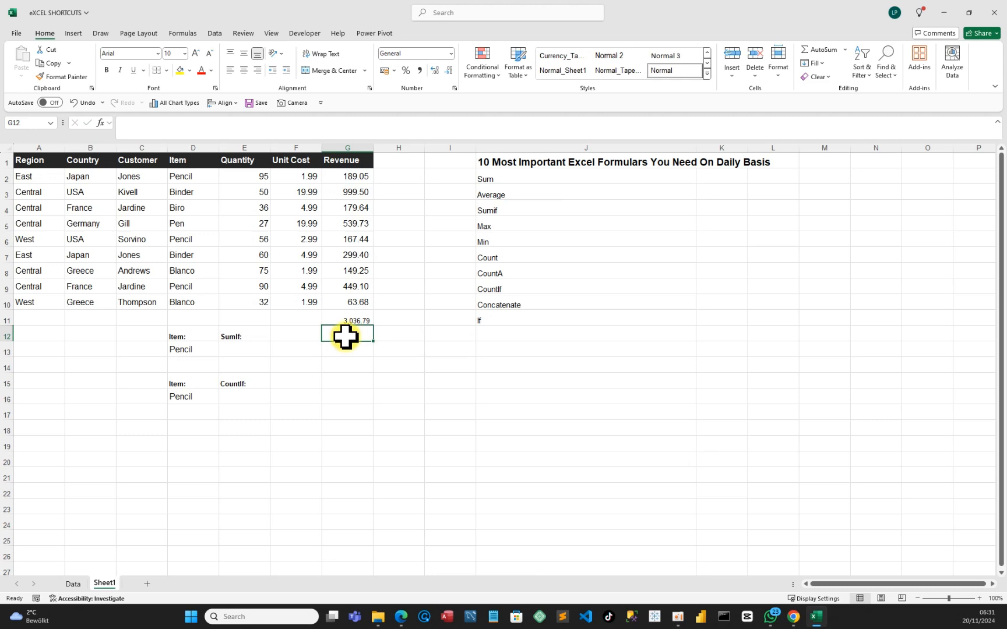
text(sum)
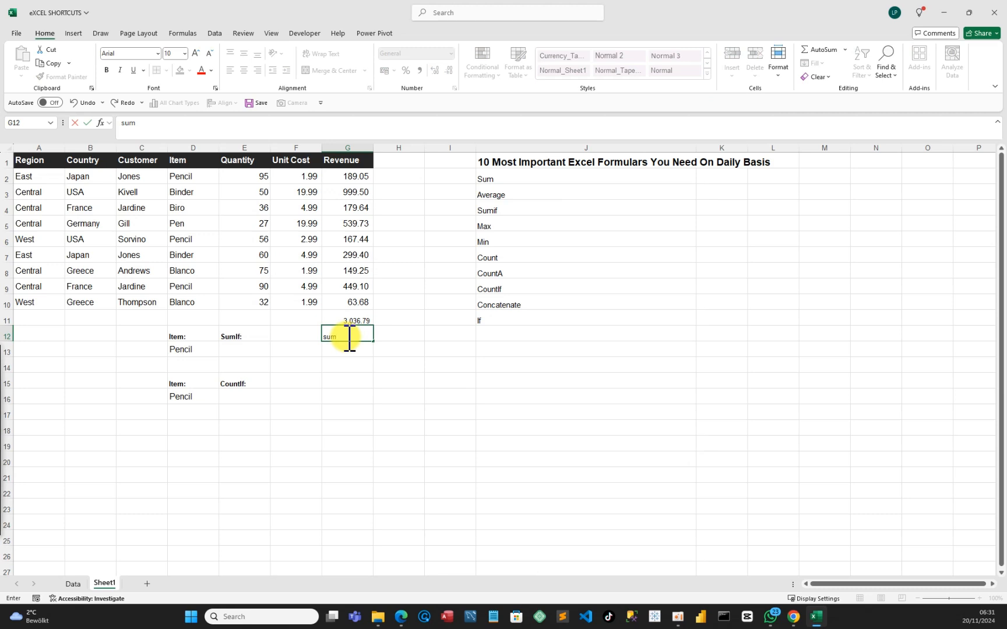
key(BackSpace)
key(BackSpace)
text(=s)
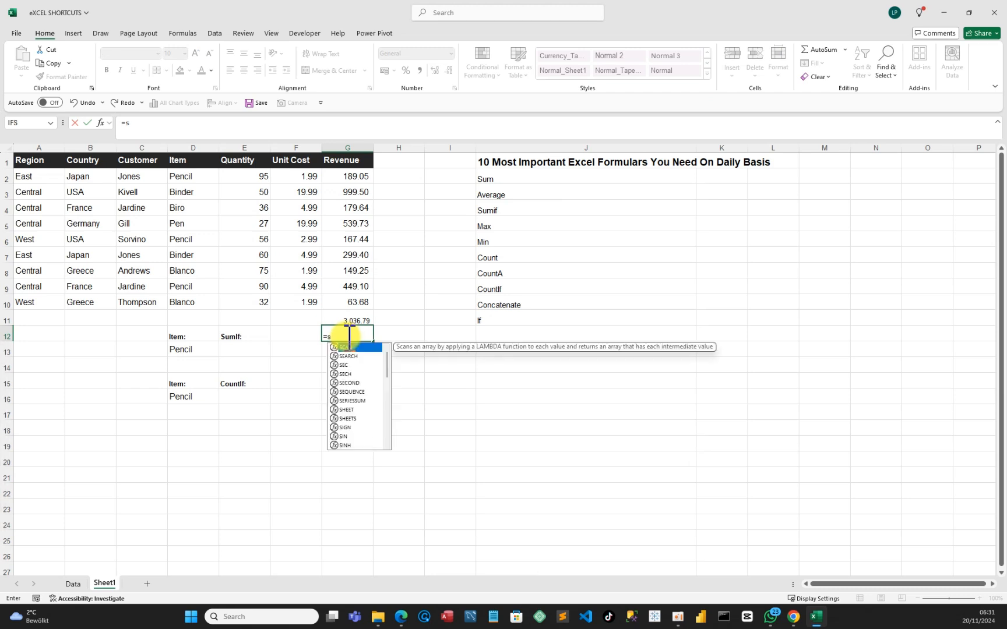
key(BackSpace)
key(BackSpace)
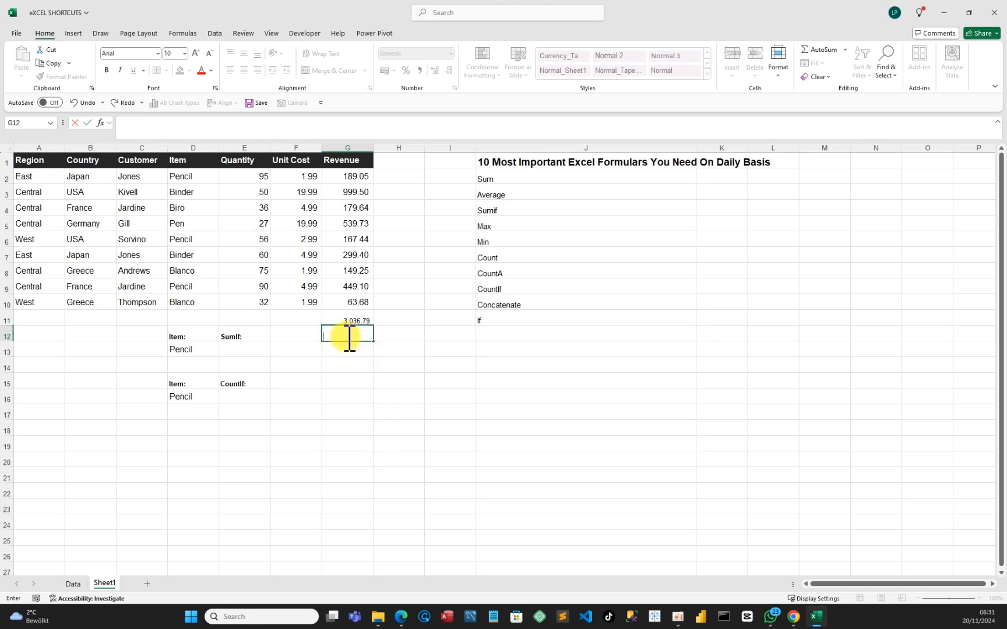
Step: Calculate the average Unit Cost in cell F11 with the formula =AVERAGE(F2:F10)
click(299, 316)
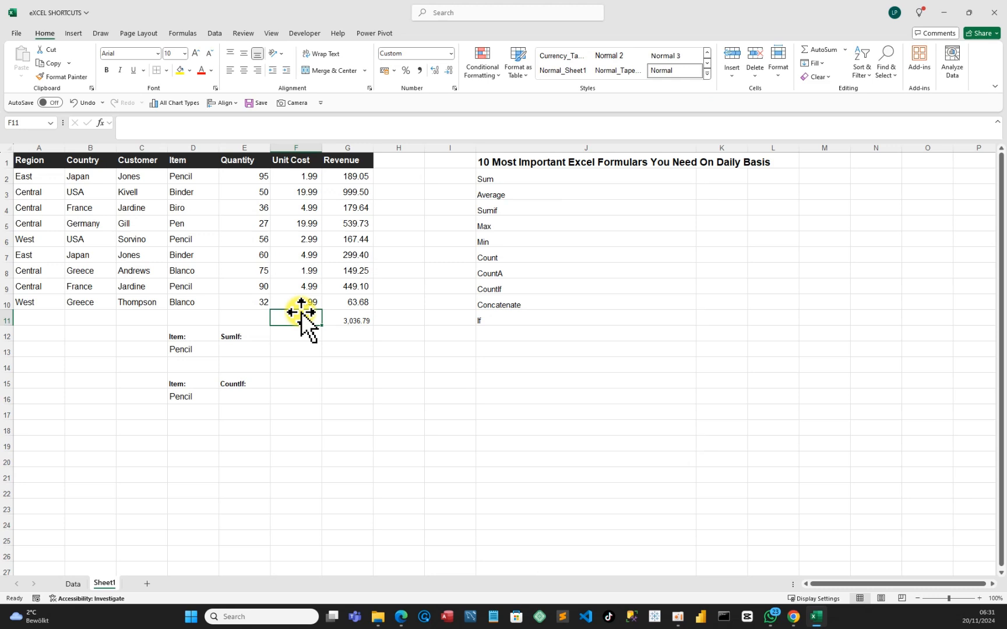
text(=)
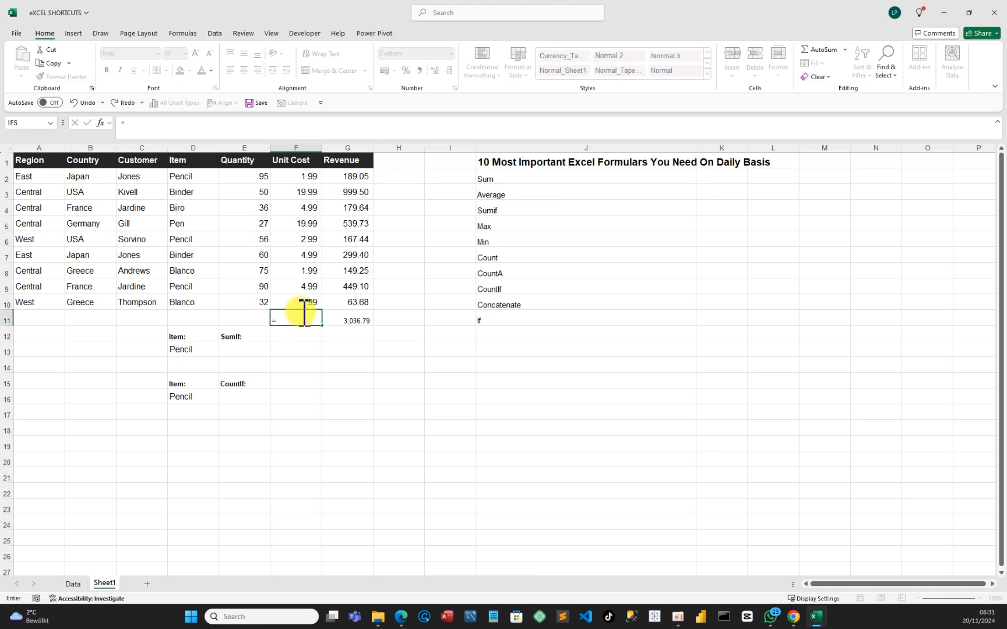
text(avera)
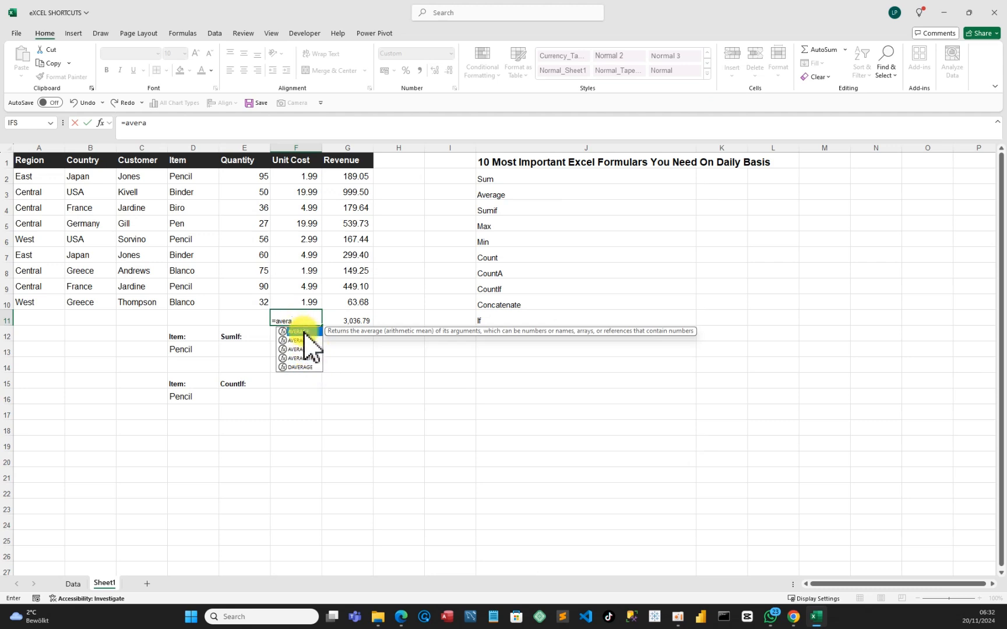
double_click(303, 331)
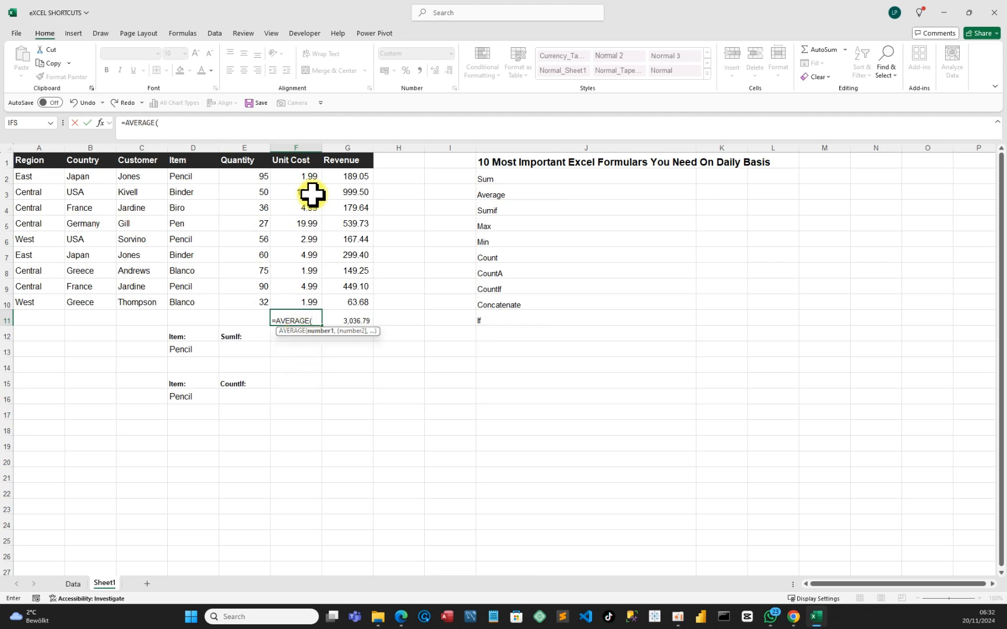
drag(310, 172, 294, 299)
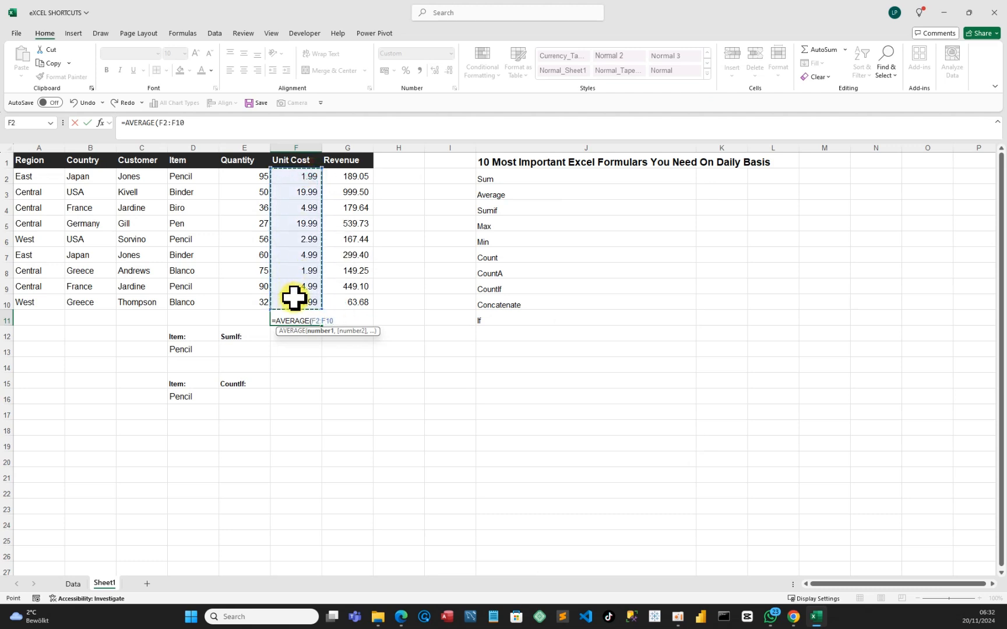
text())
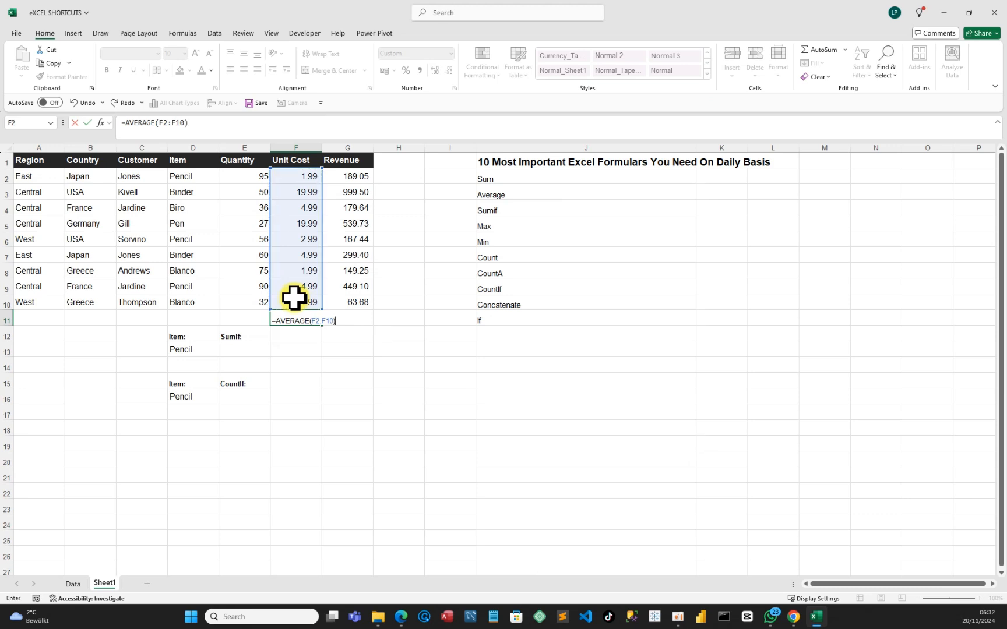
key(Return)
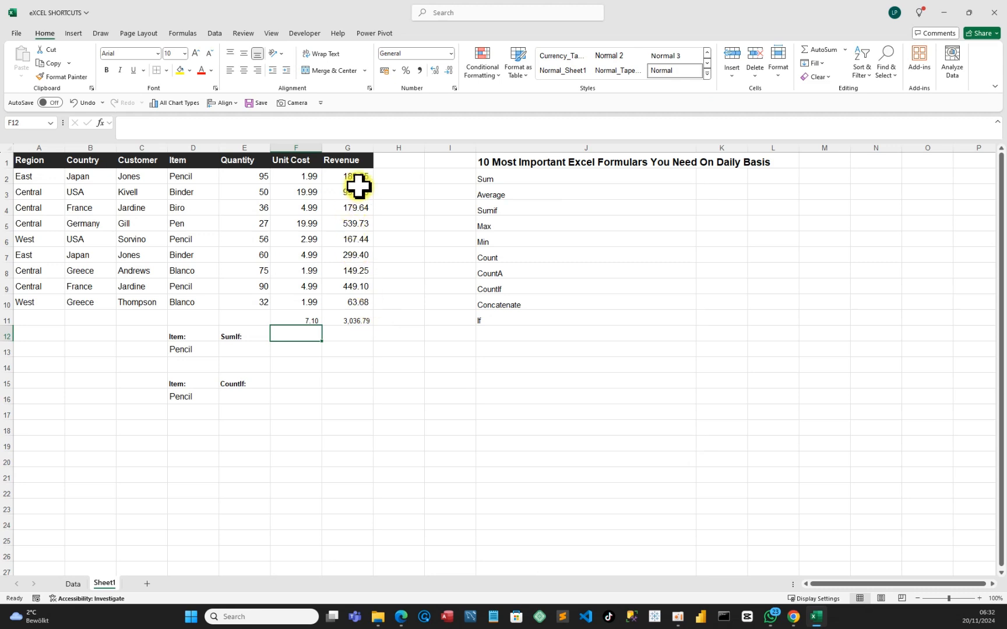
drag(364, 176, 361, 297)
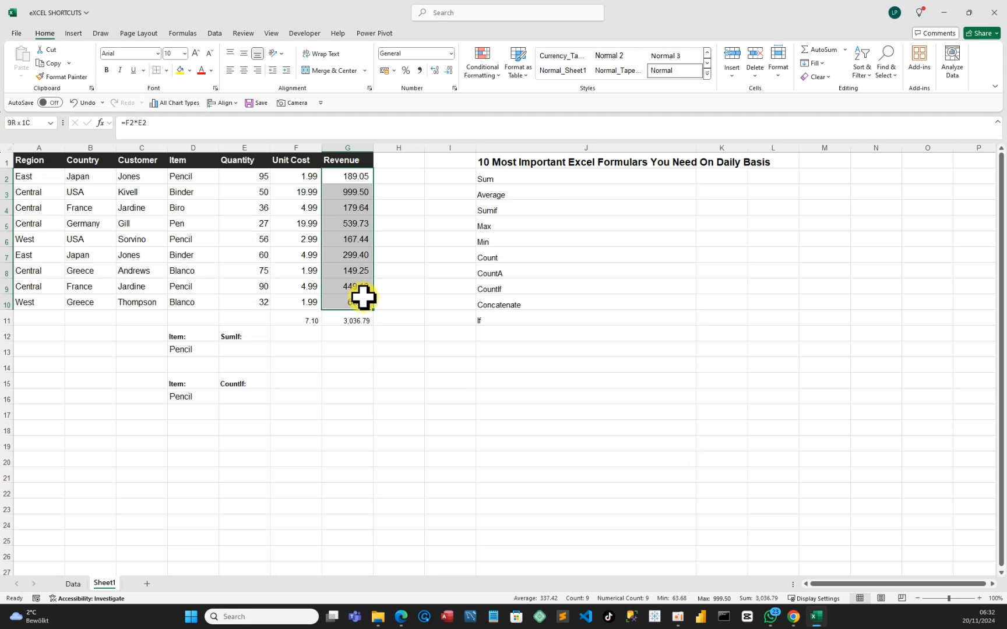
drag(363, 297, 363, 298)
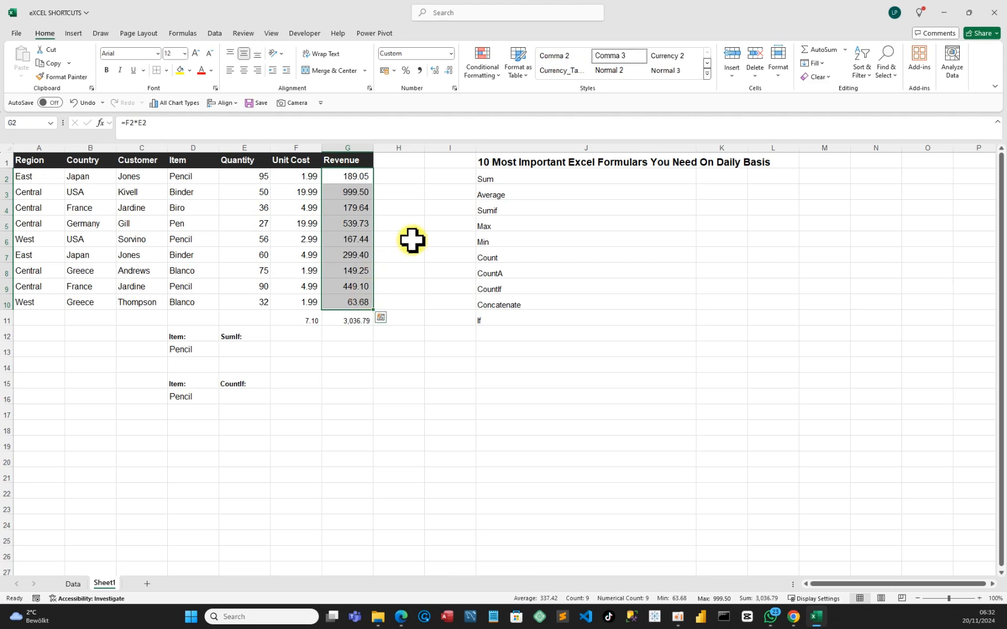
click(948, 416)
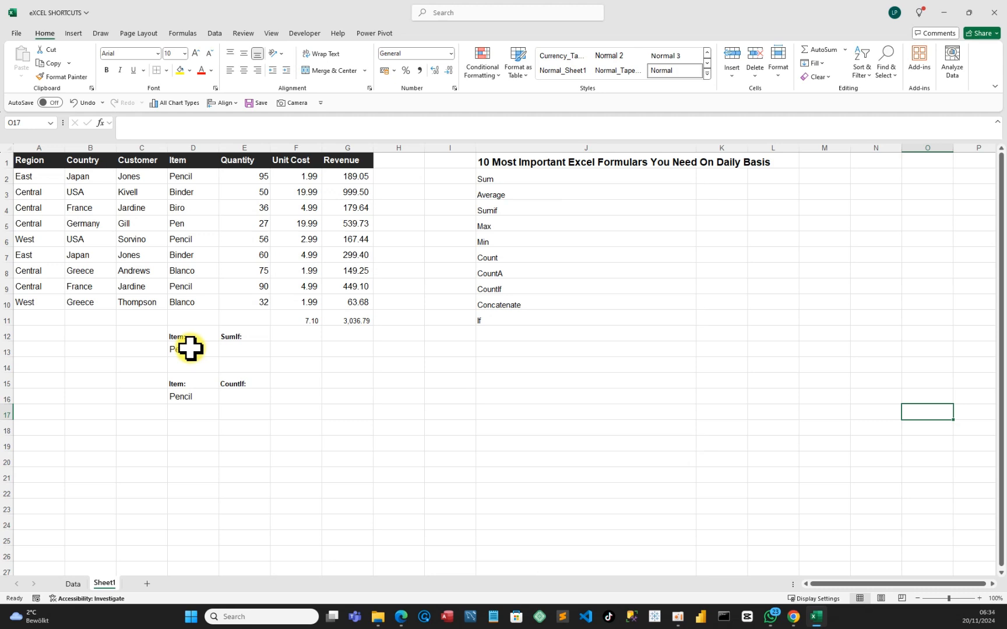
Step: Sum the quantities for the item Pencil in cell E13 with the formula =SUMIF(D2:D10,D13,E2:E10)
click(239, 348)
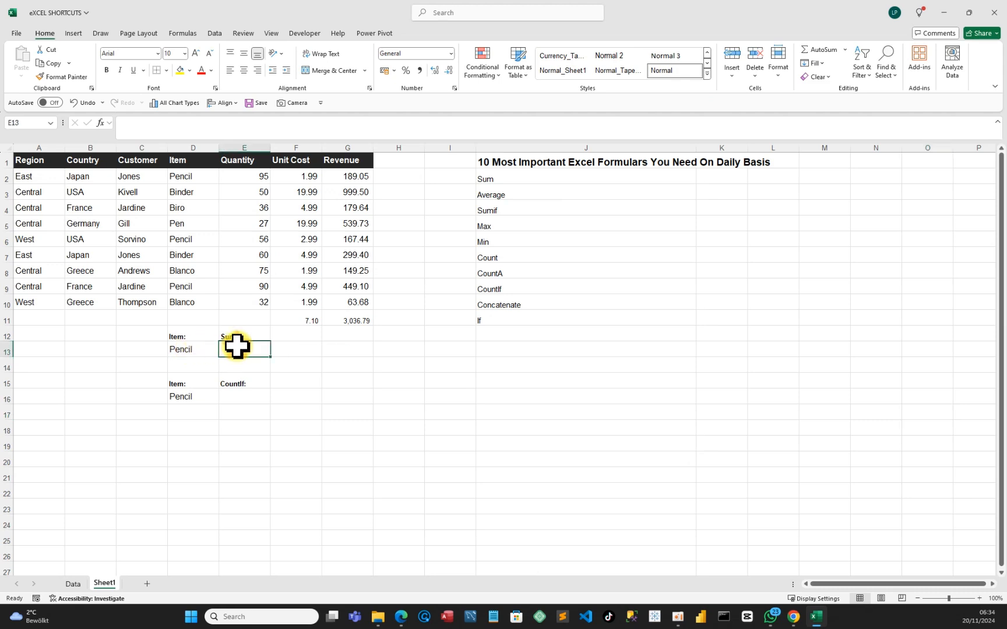
text(=sum)
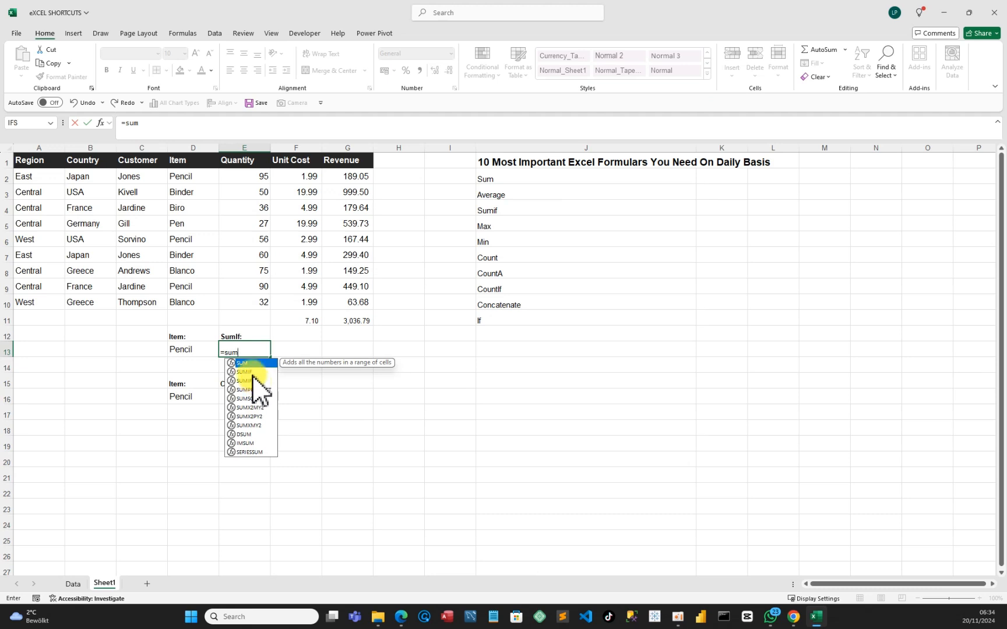
click(252, 372)
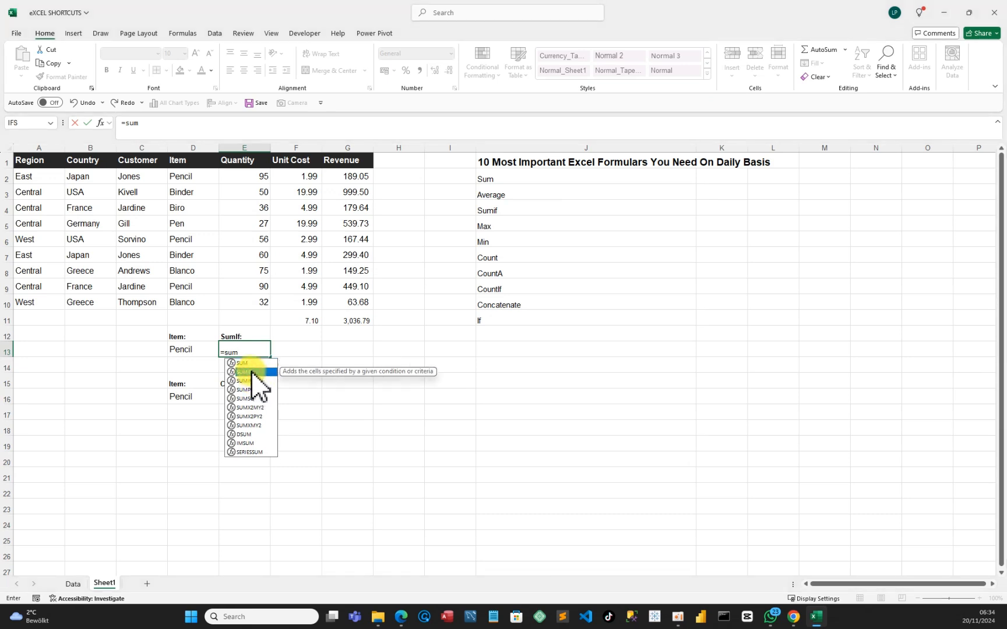
double_click(253, 373)
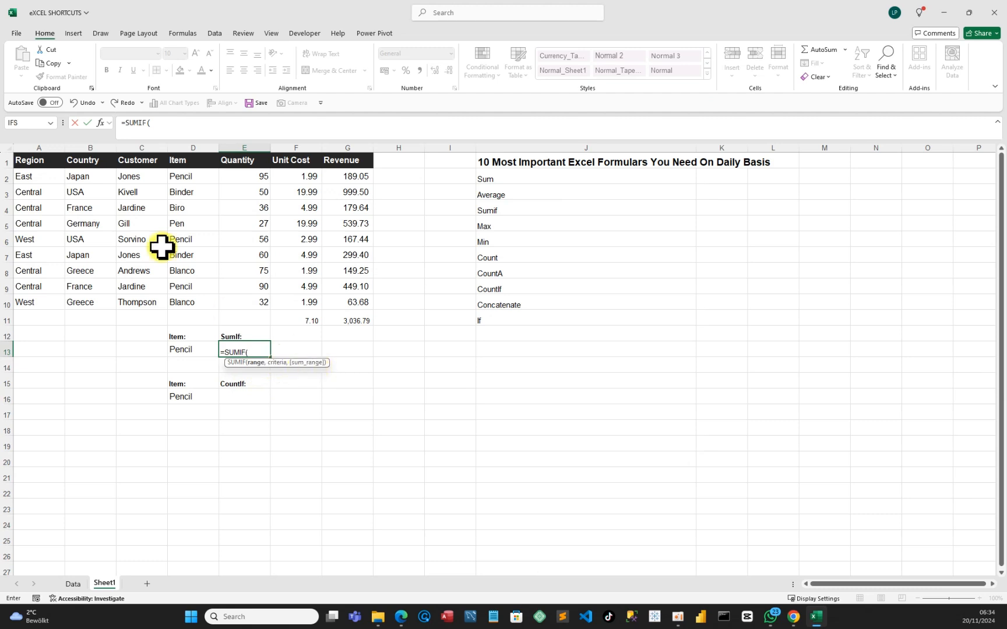
drag(192, 173, 192, 302)
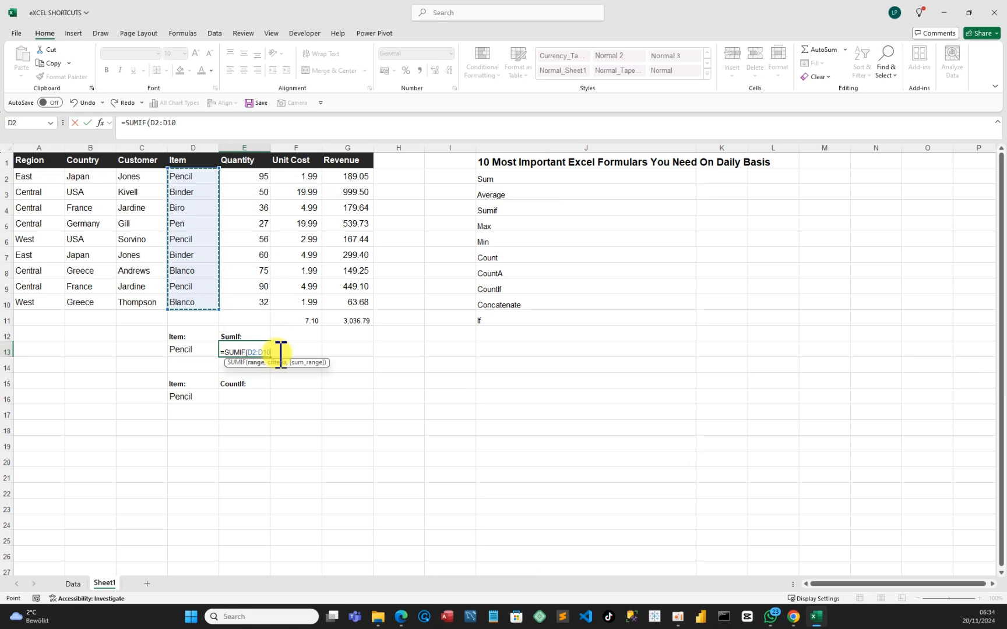
text(,)
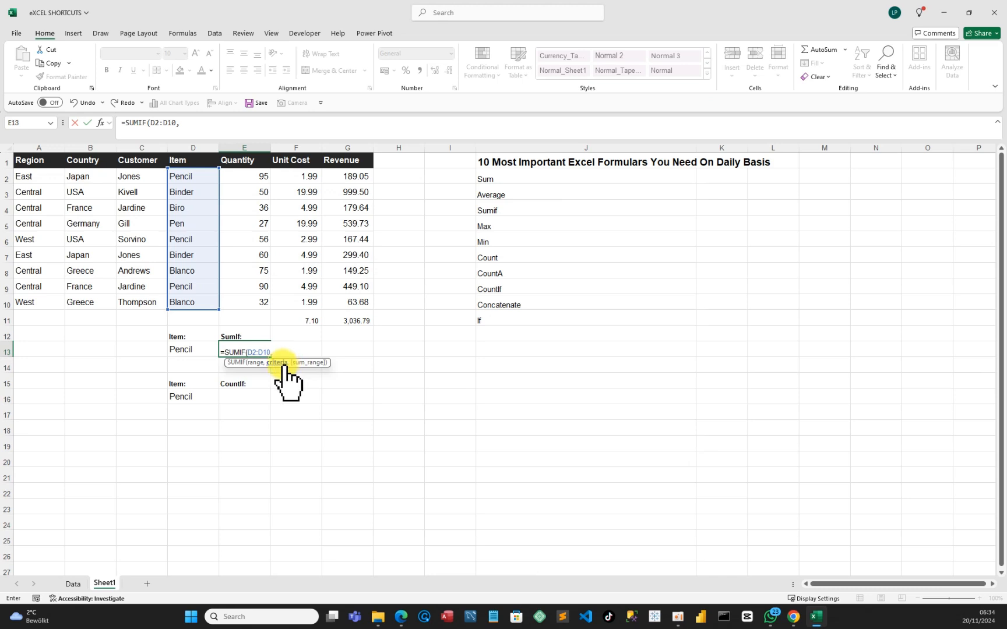
click(183, 353)
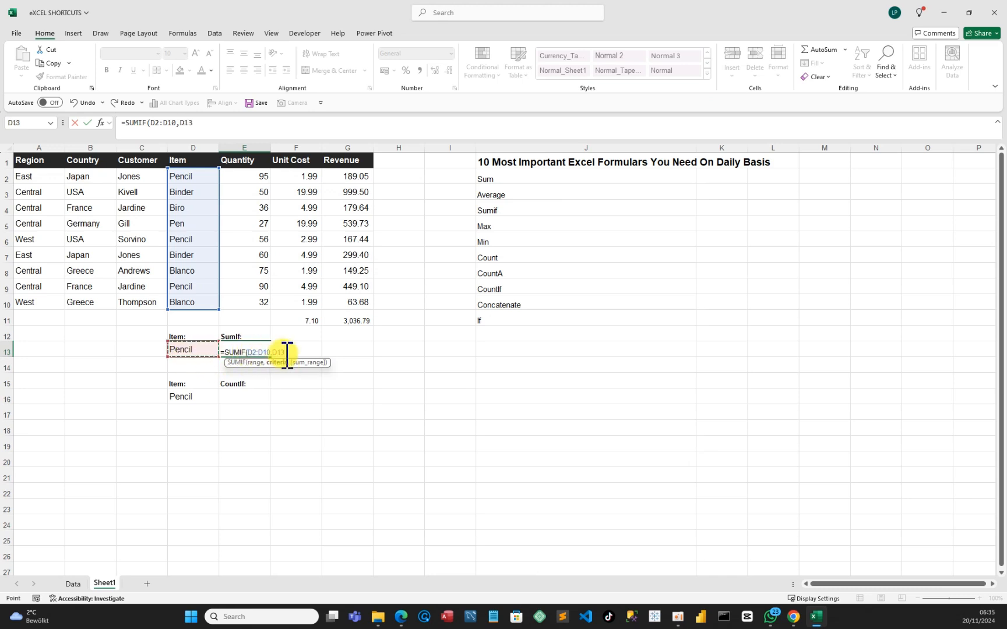
text(,)
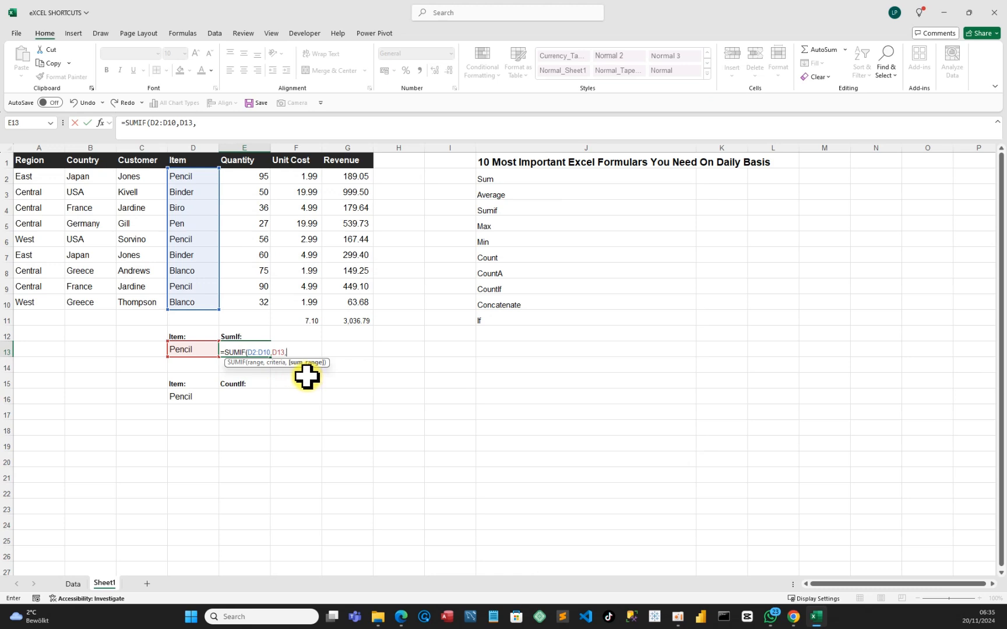
drag(263, 174, 263, 296)
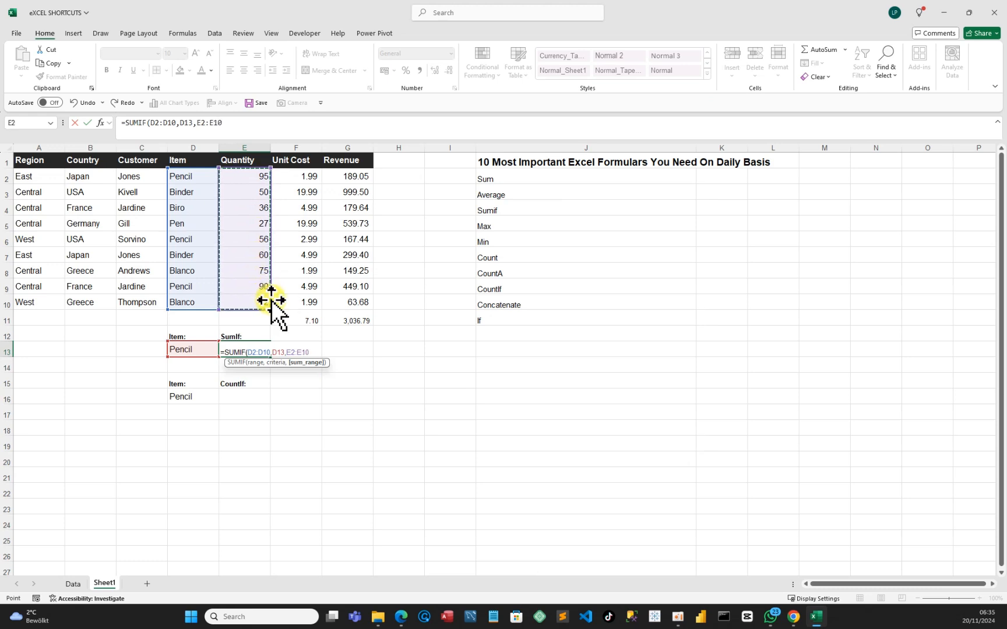
text())
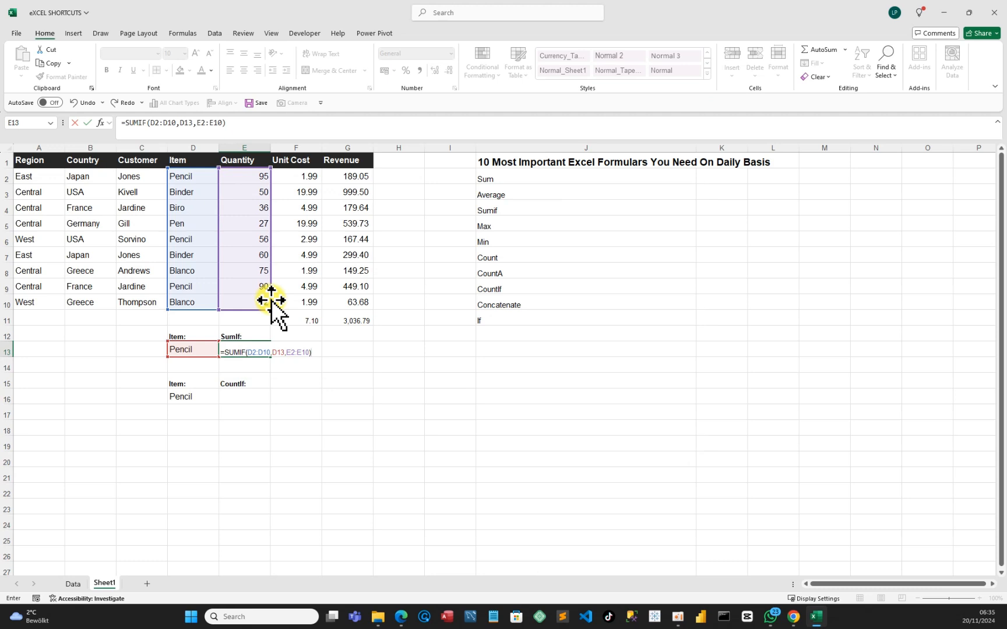
key(Return)
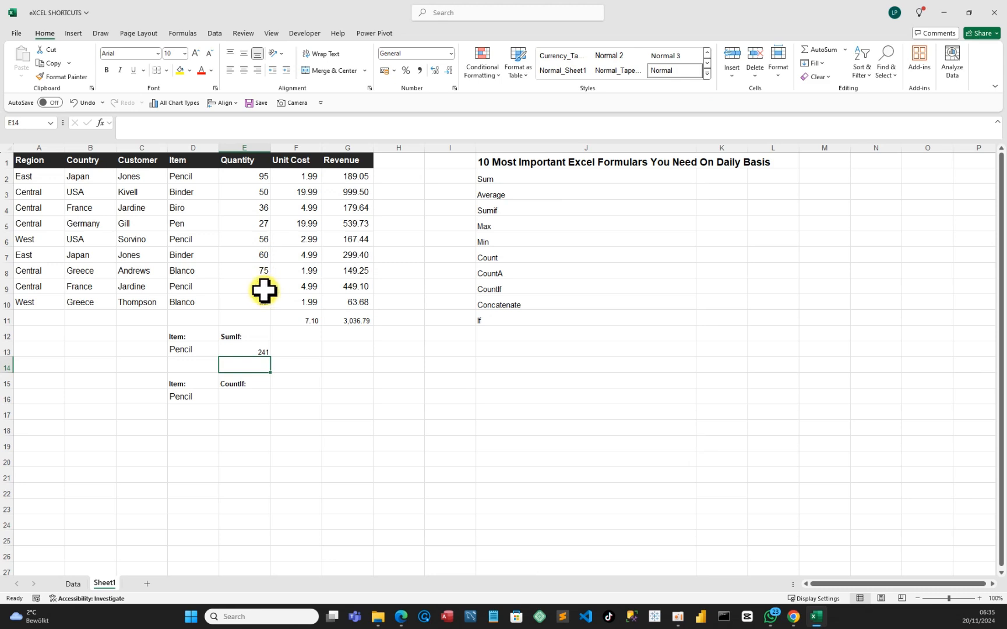
Step: Write out the addition of the Pencil quantities, 95+56+90, in cell G15 and erase it again
click(344, 381)
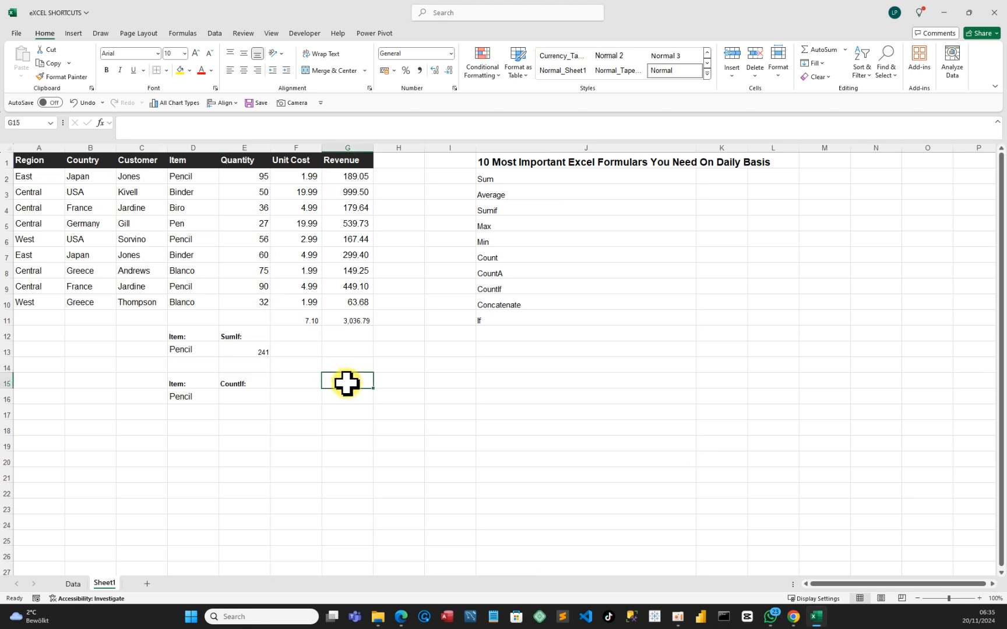
text(95+5)
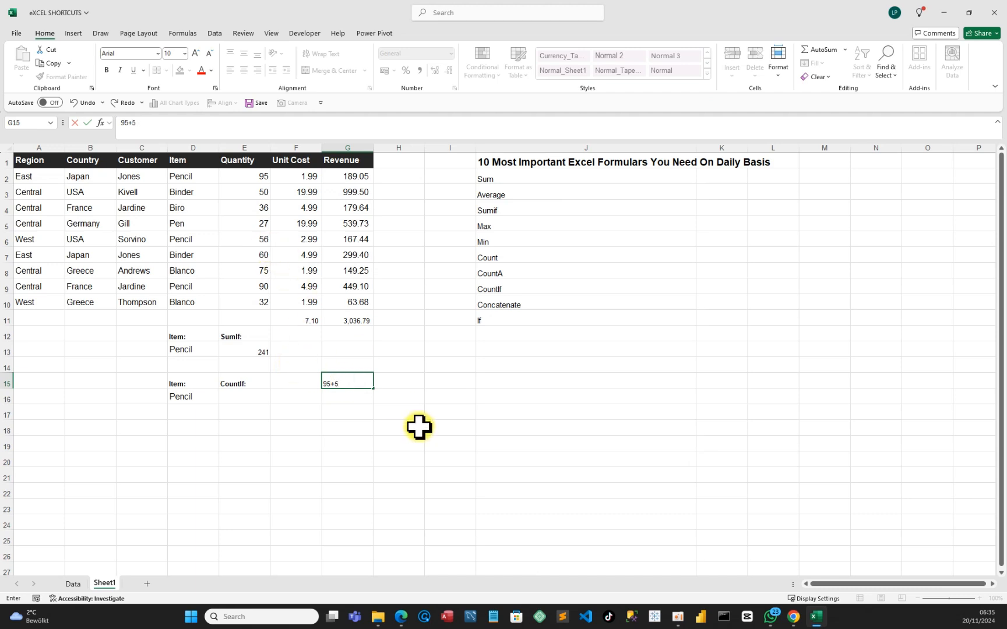
text(6)
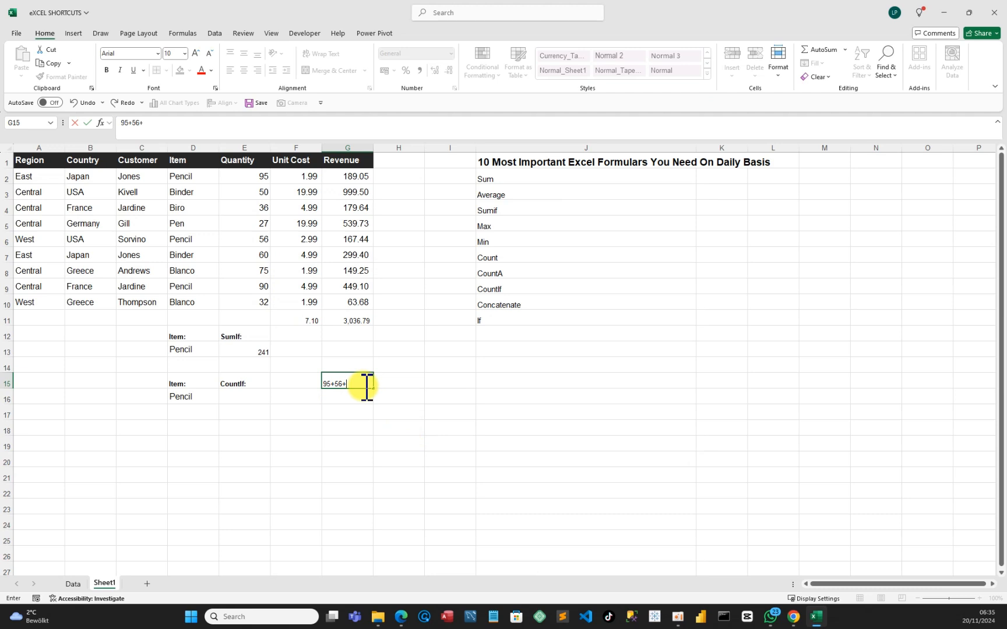
text(+90)
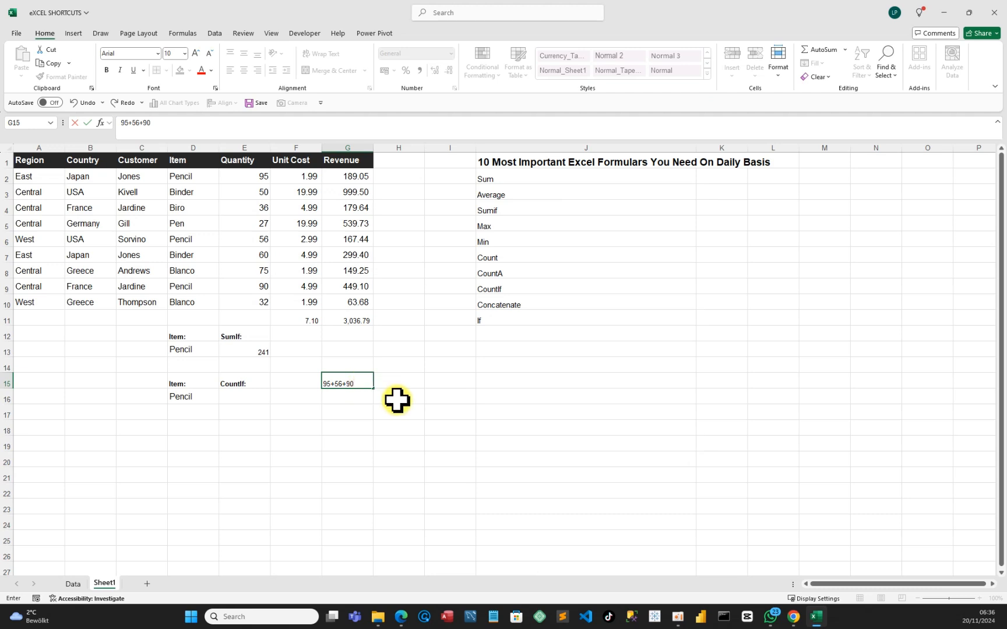
click(329, 387)
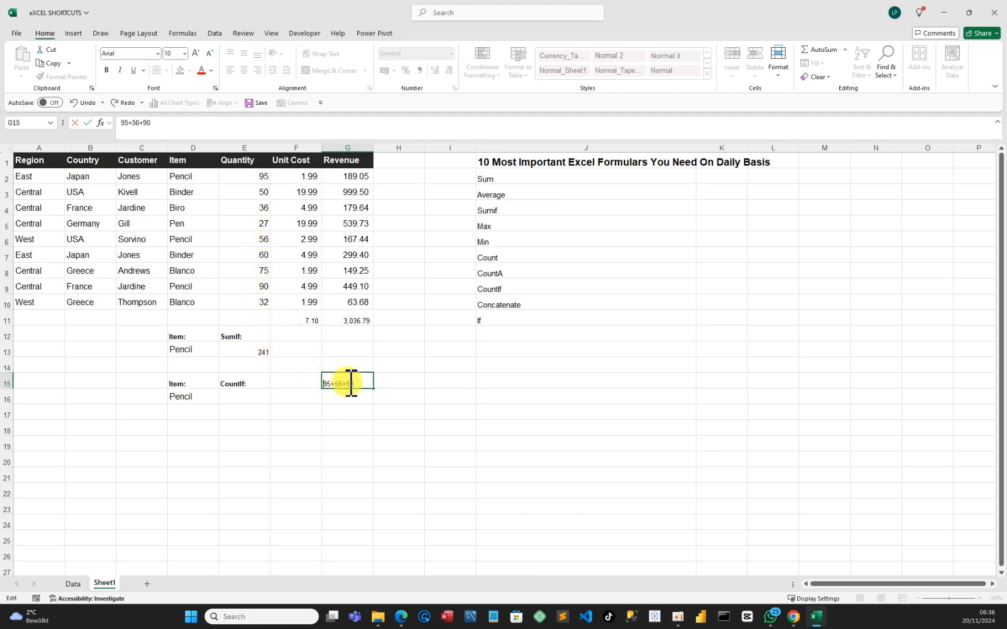
drag(354, 384, 324, 389)
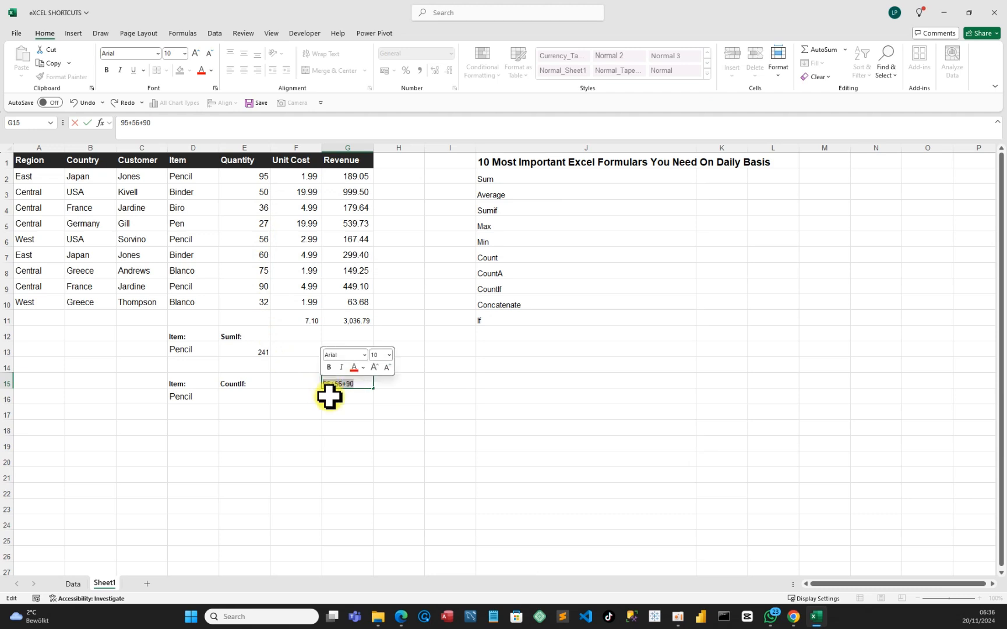
key(BackSpace)
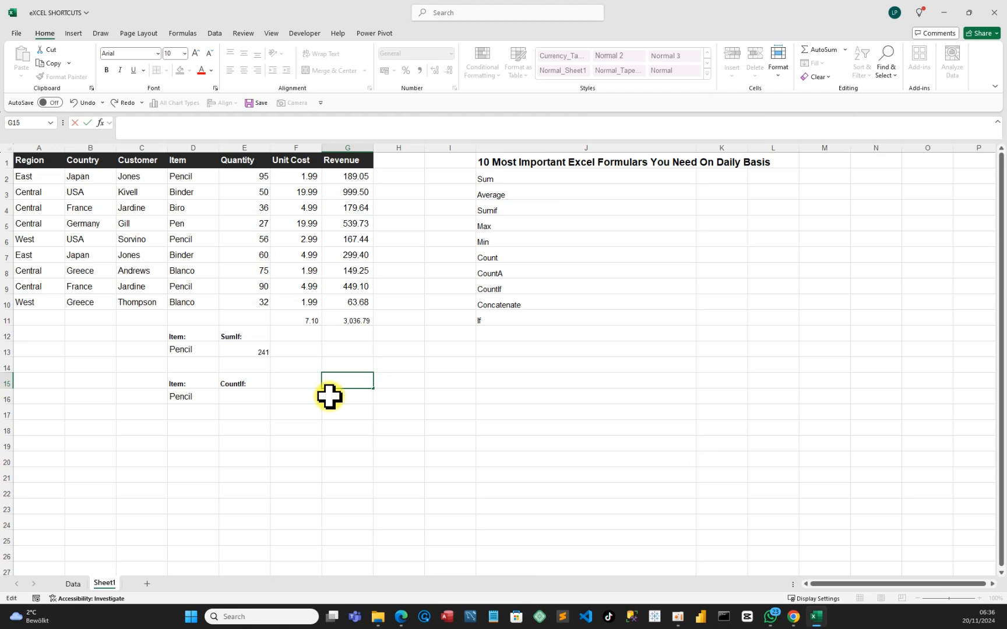
text(=sum)
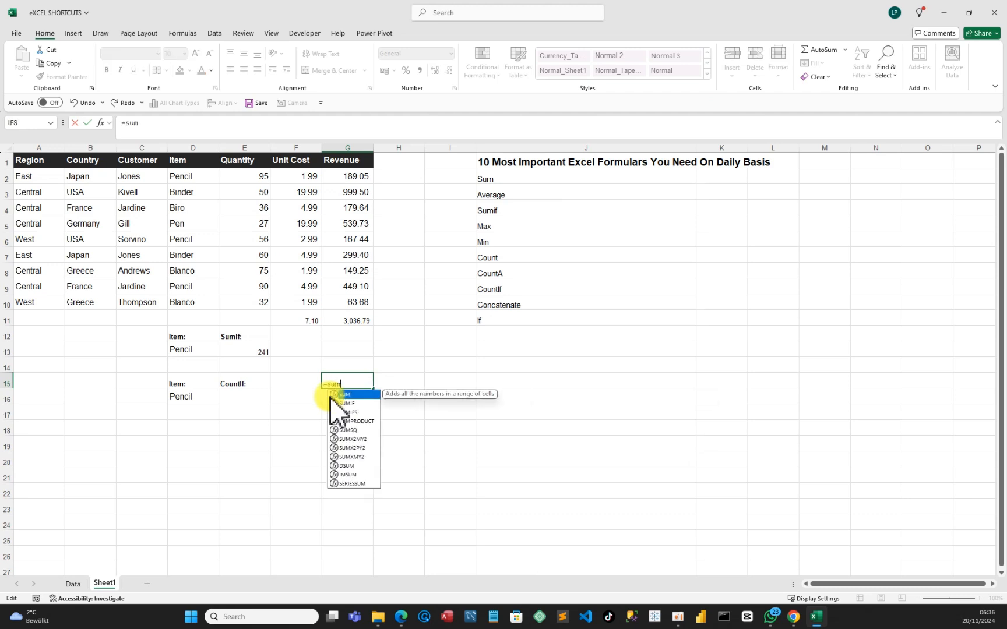
double_click(338, 395)
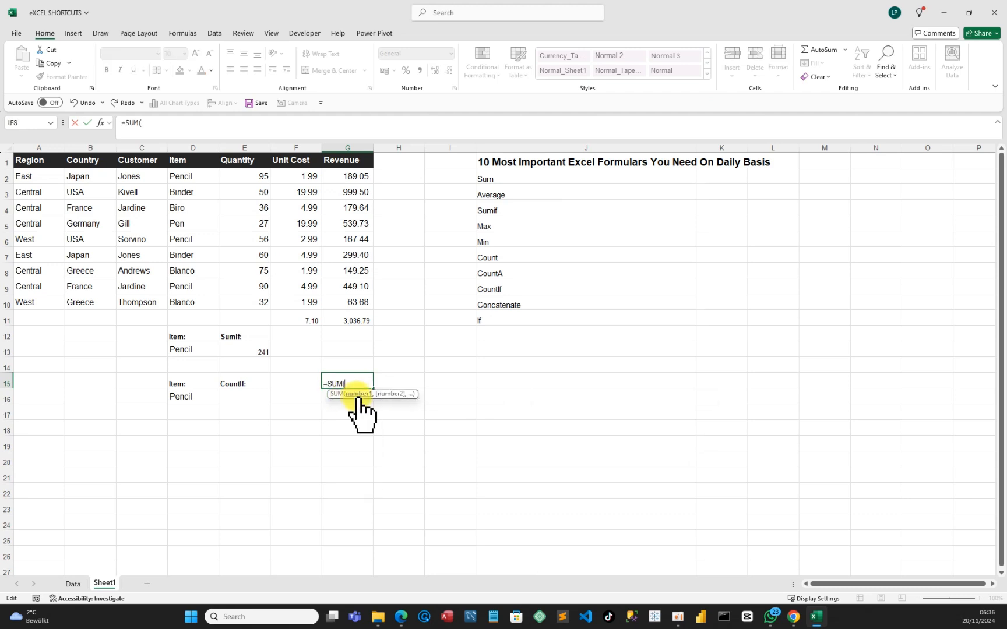
click(192, 178)
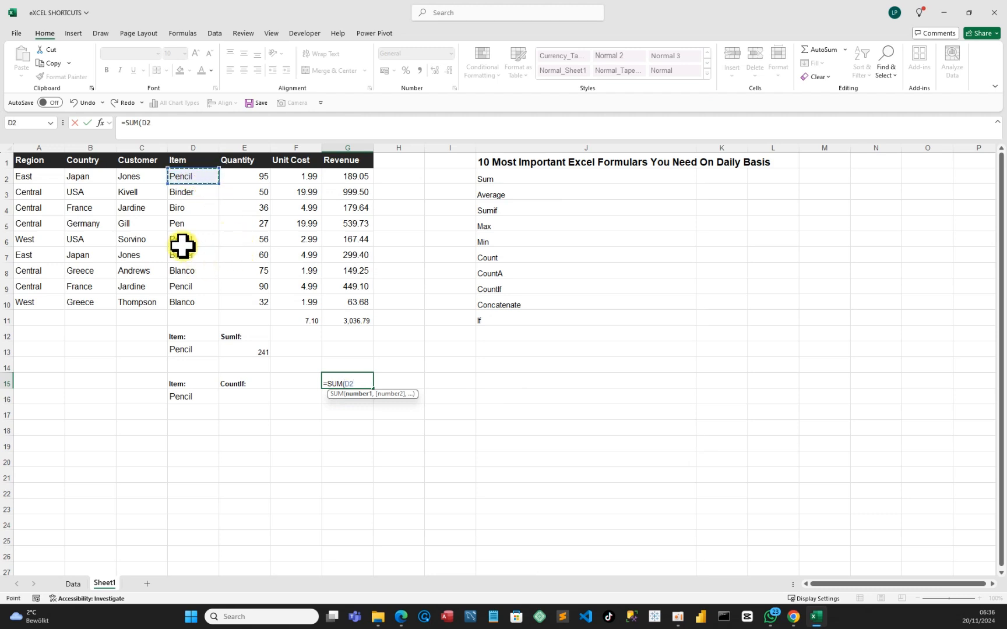
drag(193, 179, 184, 241)
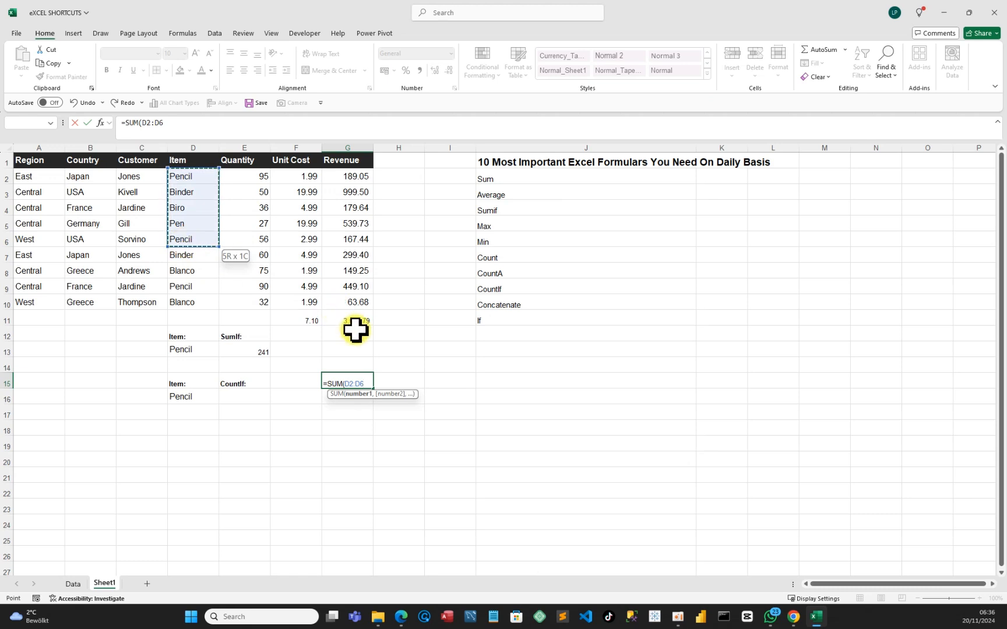
key(BackSpace)
key(BackSpace)
key(BackSpace)
key(BackSpace)
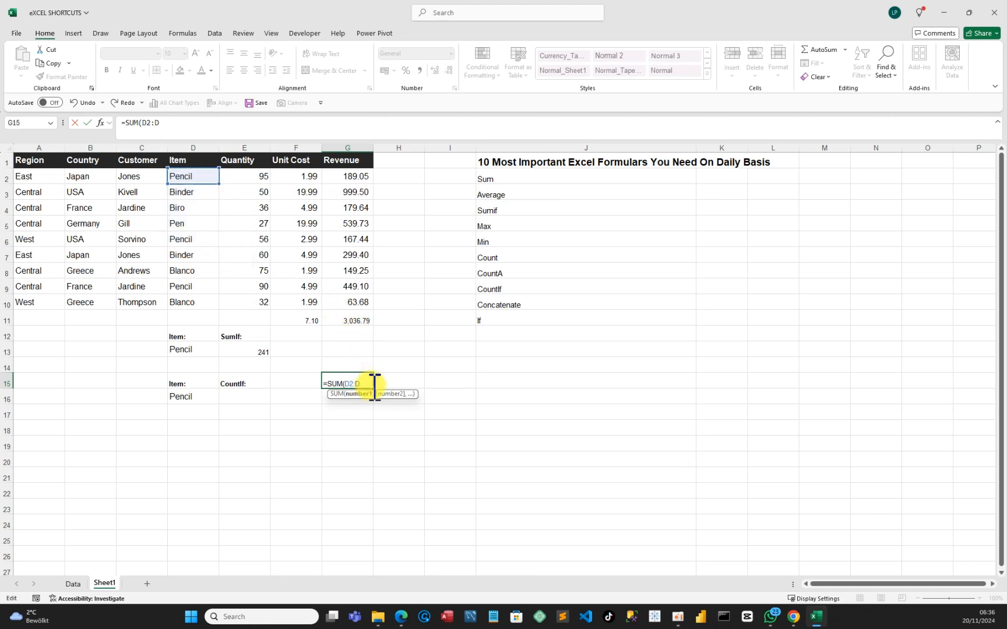
key(BackSpace)
key(BackSpace)
key(BackSpace)
key(BackSpace)
key(BackSpace)
key(BackSpace)
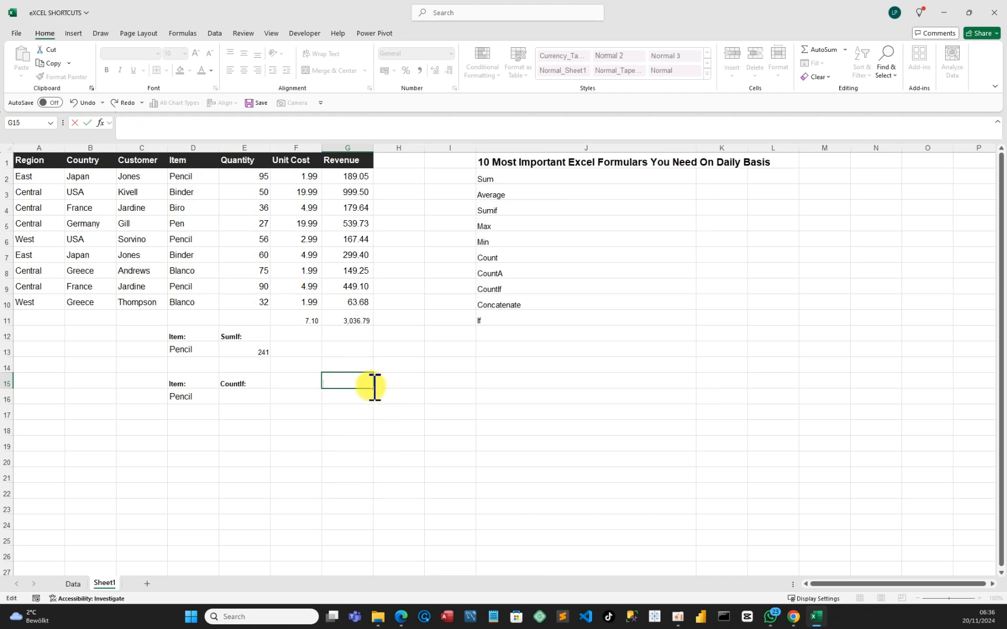
click(401, 391)
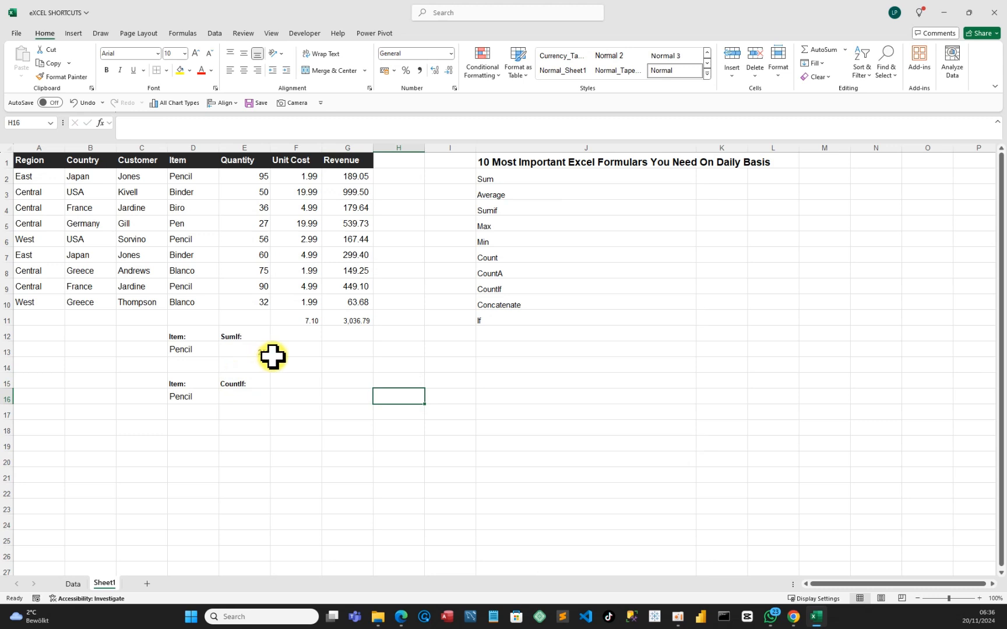
Step: Find the highest Unit Cost in cell F12 with the formula =MAX(F2:F10)
click(976, 410)
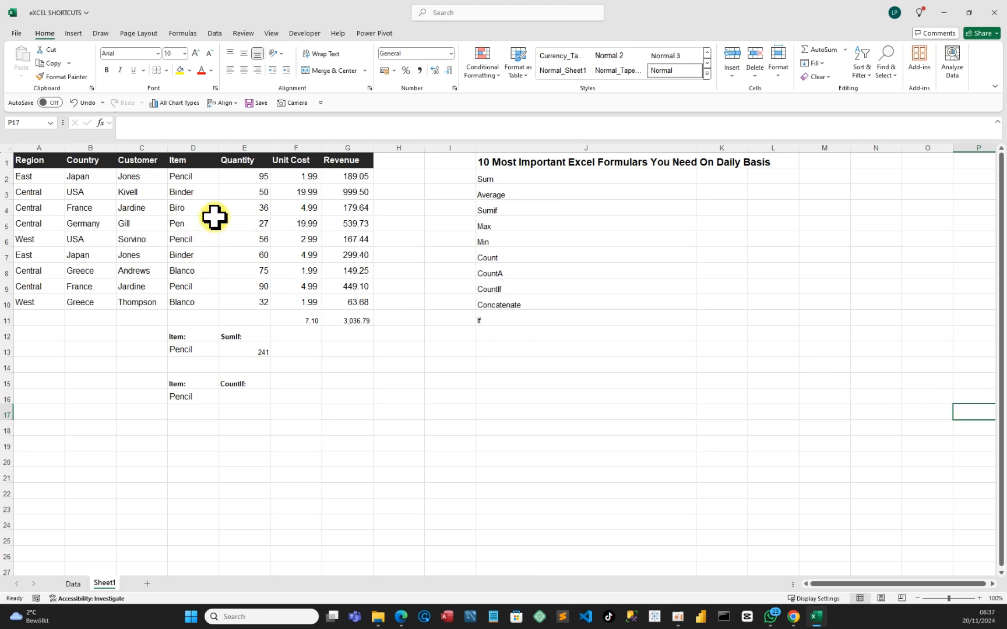
click(303, 333)
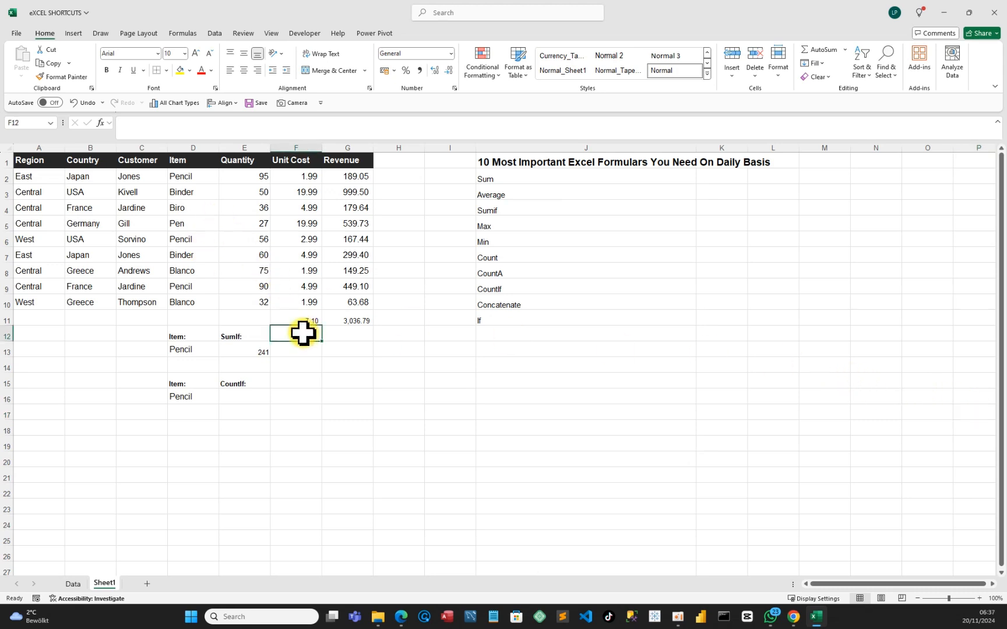
text(=max)
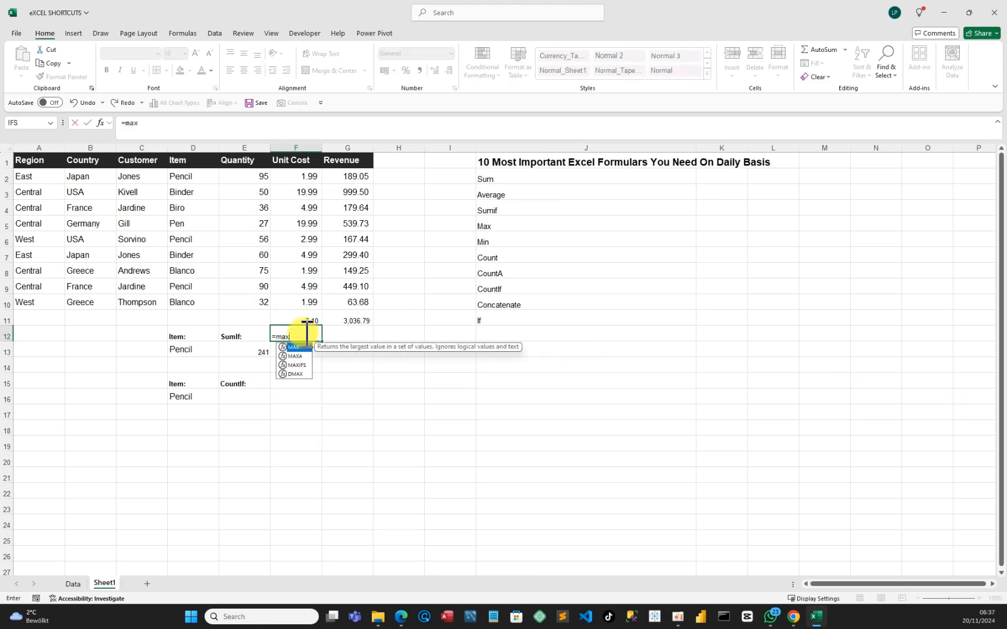
key(Tab)
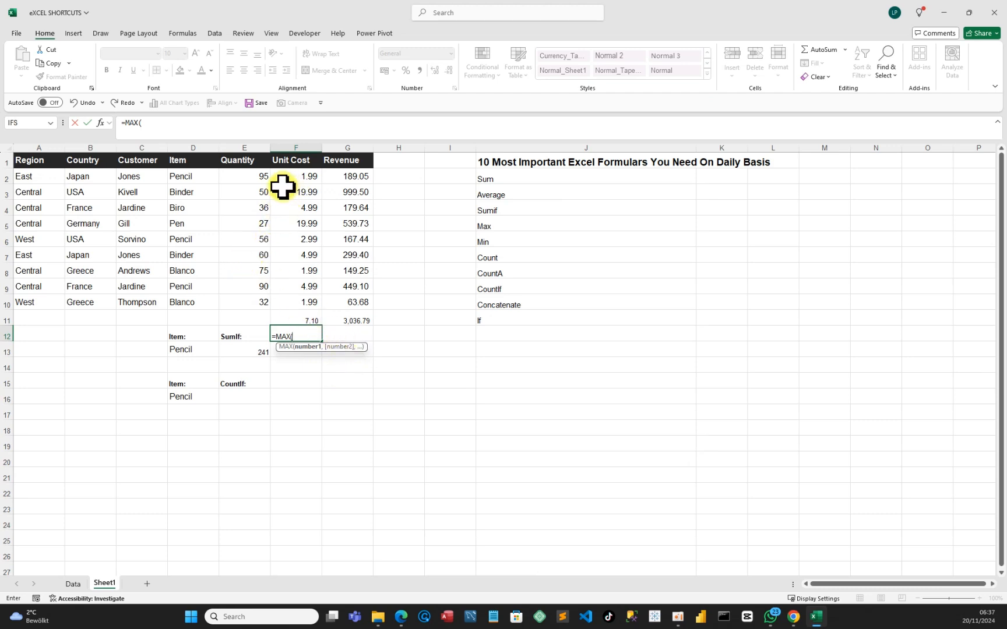
click(307, 174)
drag(306, 175, 312, 307)
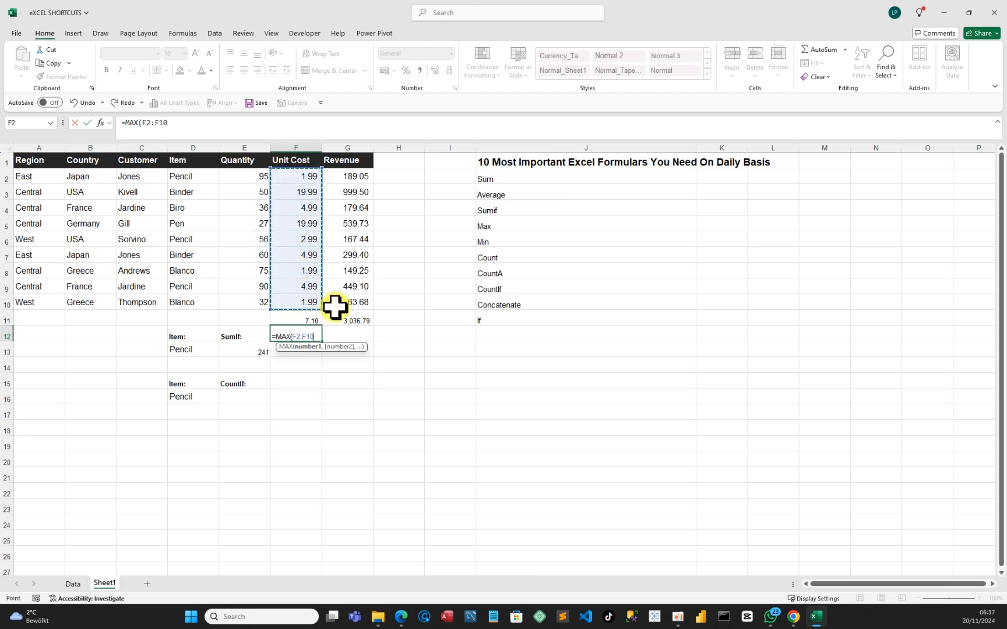
text())
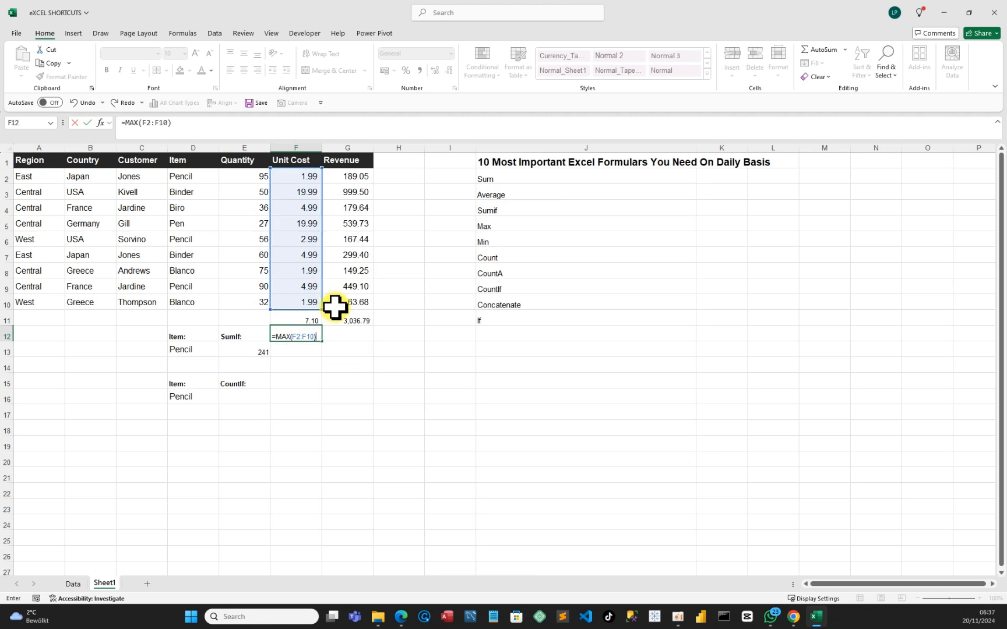
key(Return)
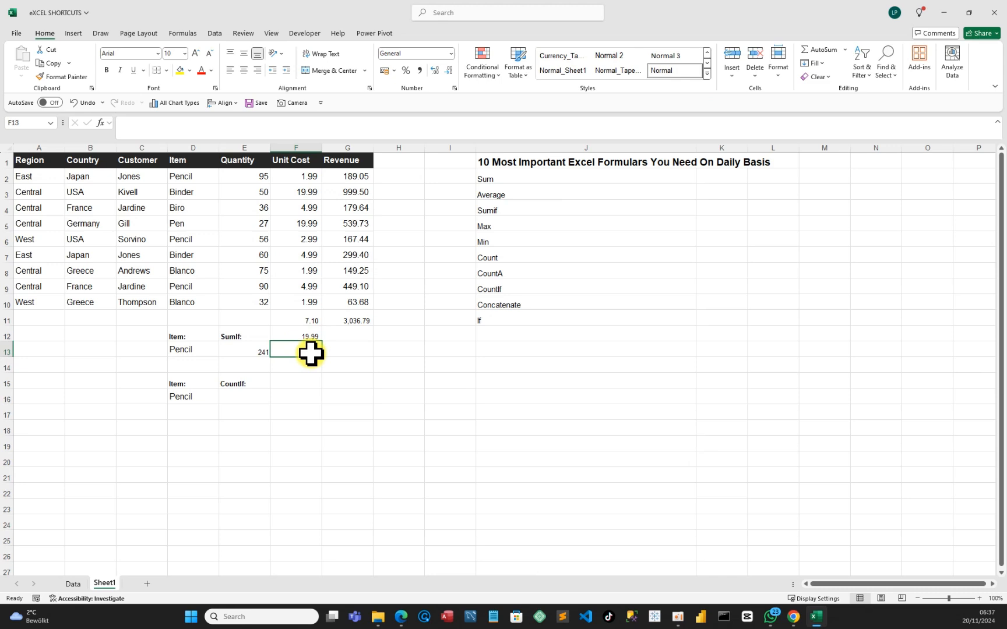
Step: Find the lowest Unit Cost in cell F13 with the formula =MIN(F2:F10)
text(=min)
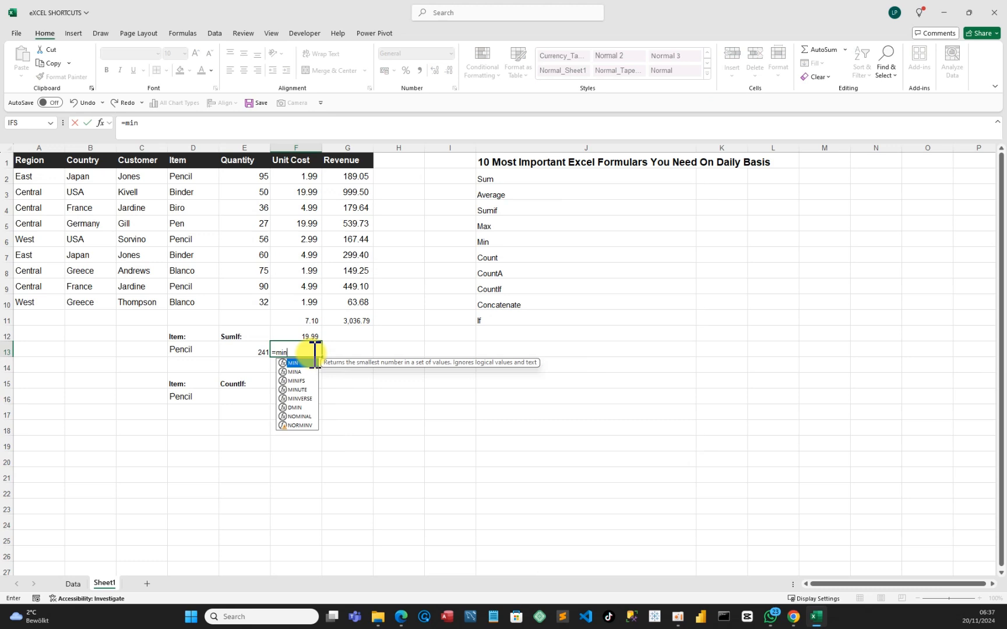
key(Tab)
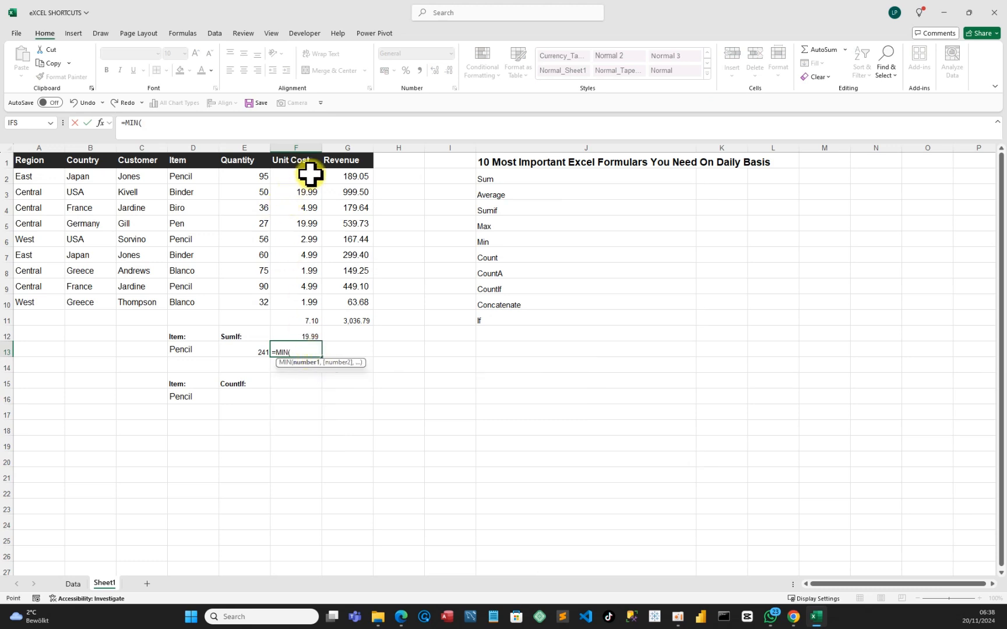
drag(310, 174, 318, 300)
text())
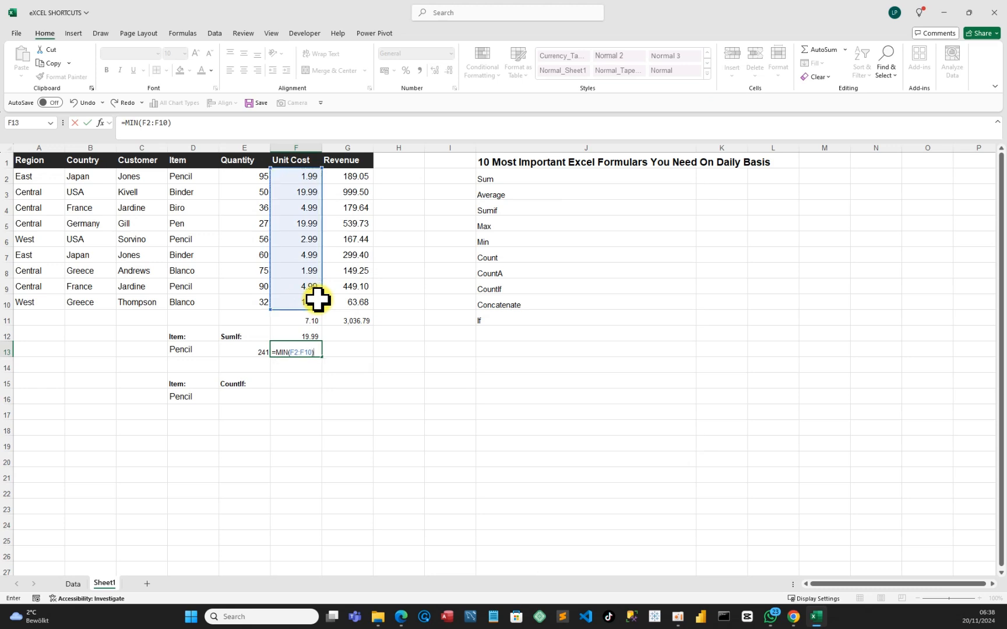
key(Return)
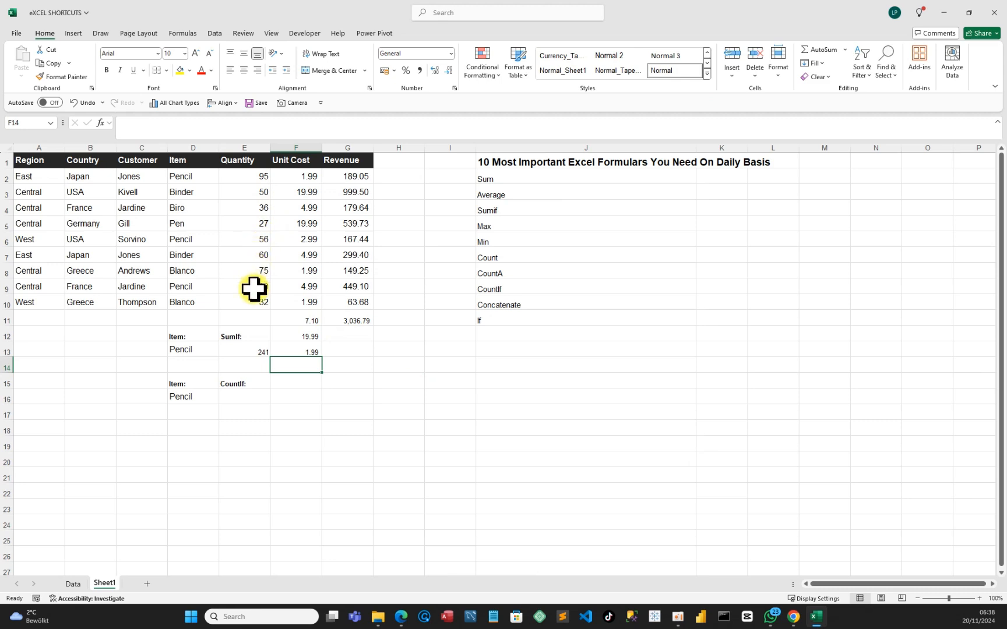
Step: Count the numeric entries of the Quantity column in cell E16 with the formula +COUNT(E2:E10)
click(239, 398)
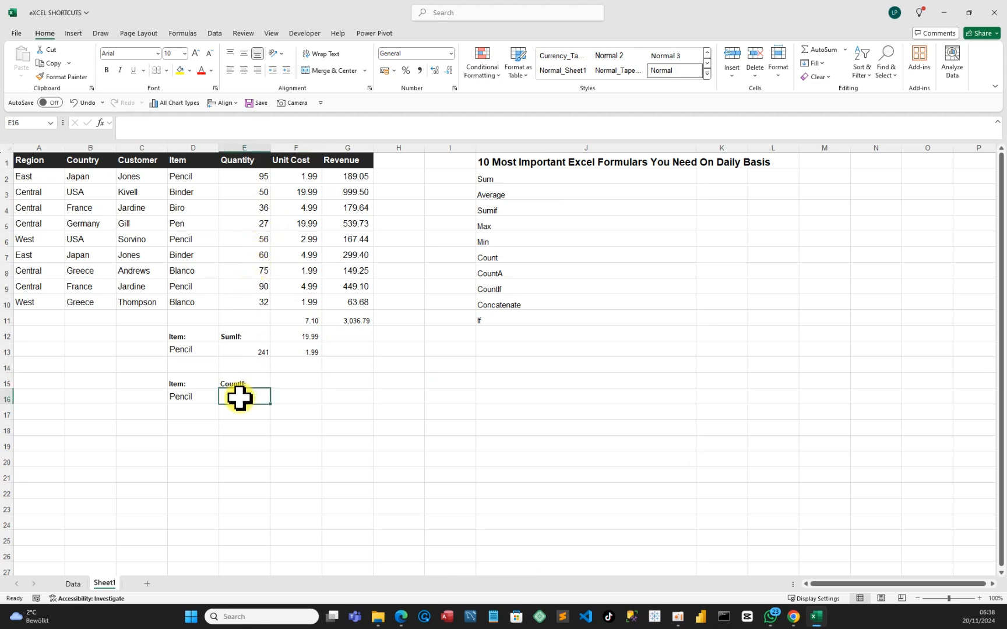
text(+coun)
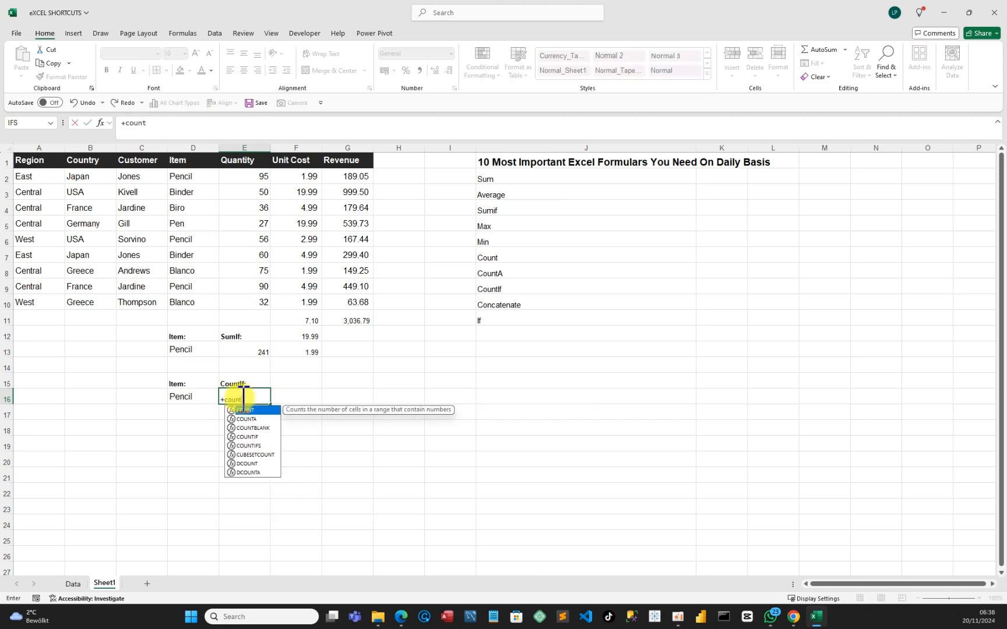
text(t)
key(Tab)
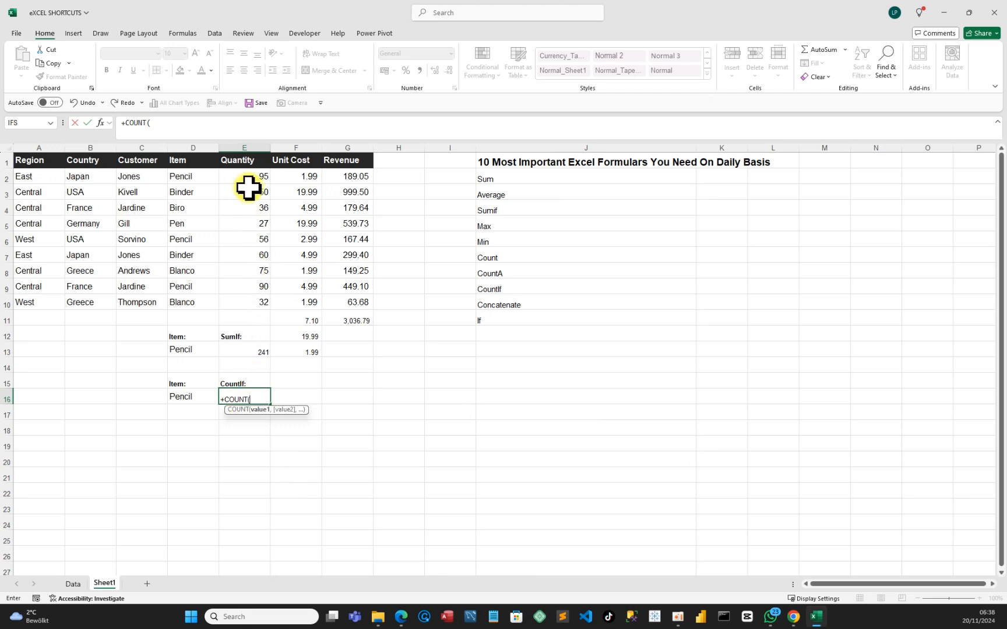
drag(259, 173, 261, 304)
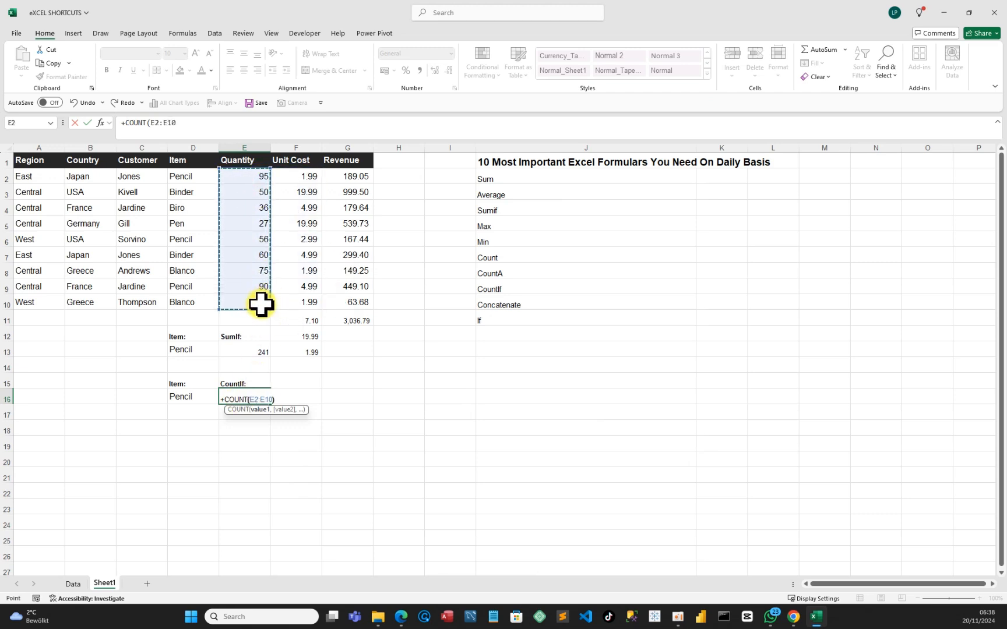
text())
key(Return)
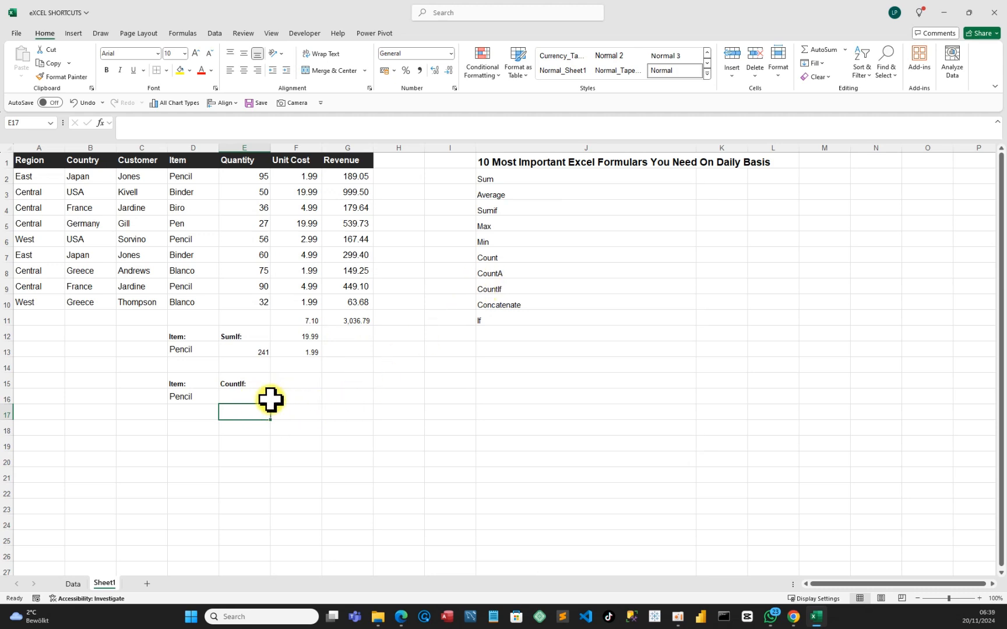
click(296, 397)
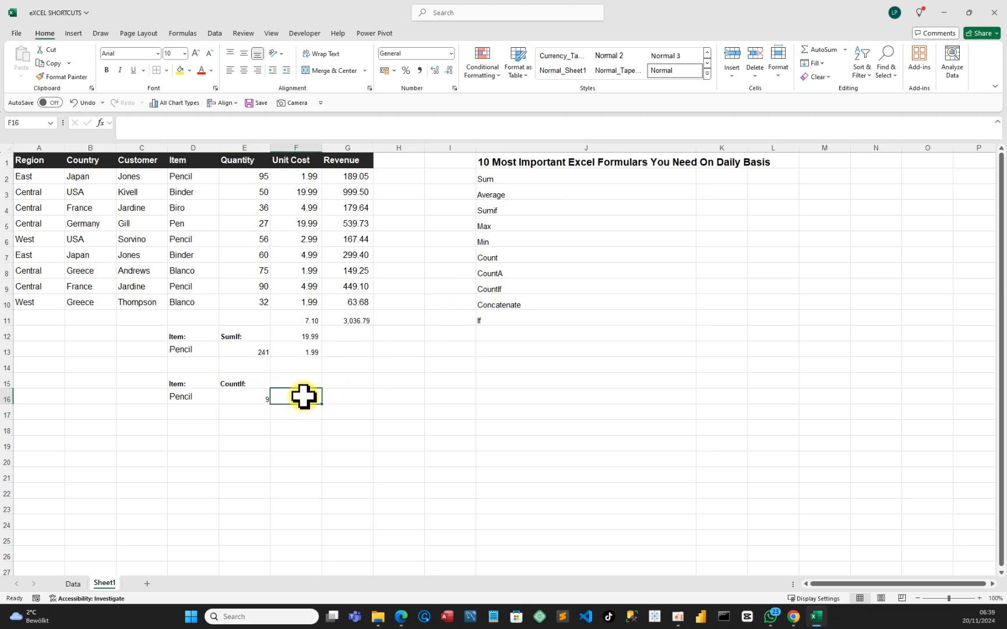
text(=)
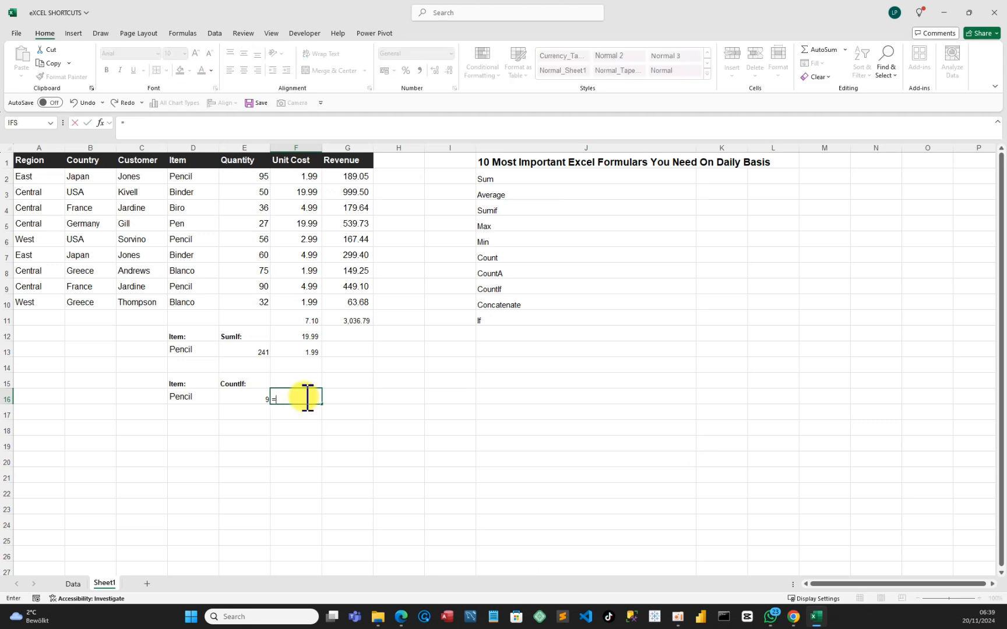
text(coun)
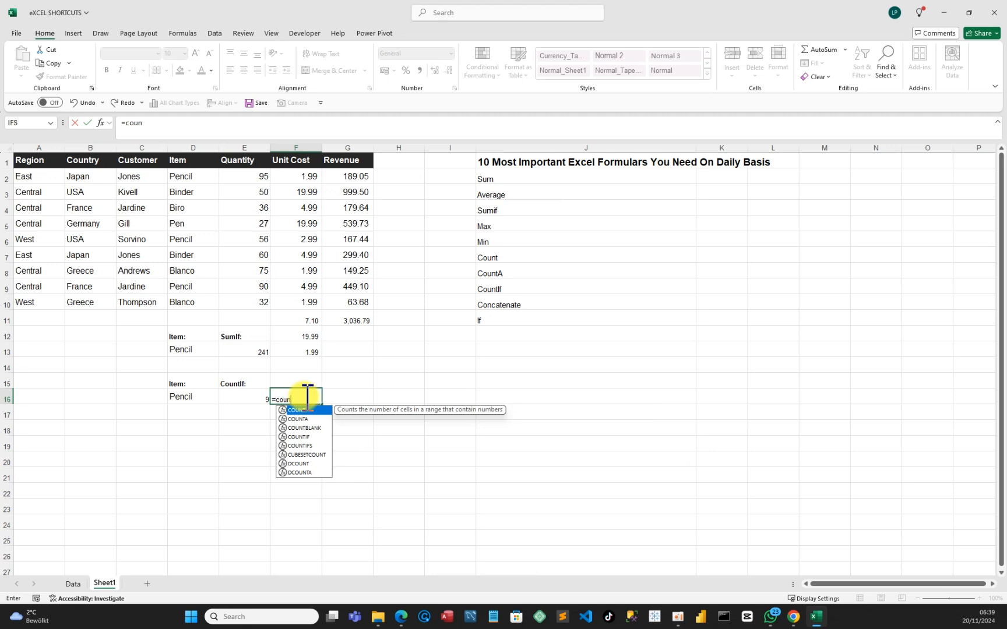
key(BackSpace)
key(BackSpace)
key(BackSpace)
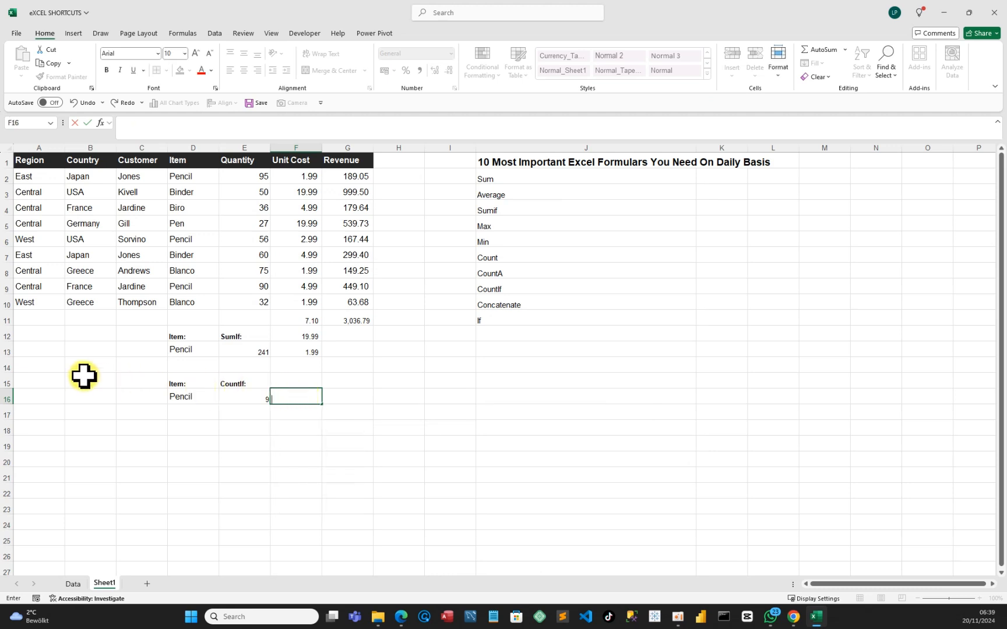
click(85, 322)
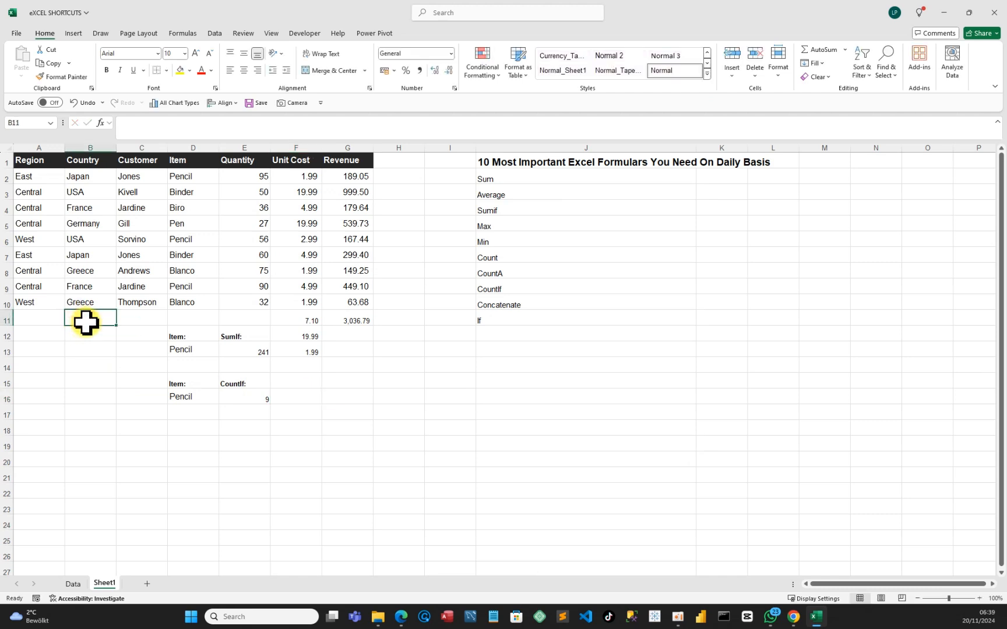
Step: Try counting the entries of the Country column in cell B11 with the formula =COUNT(B2:B10)
text(=count)
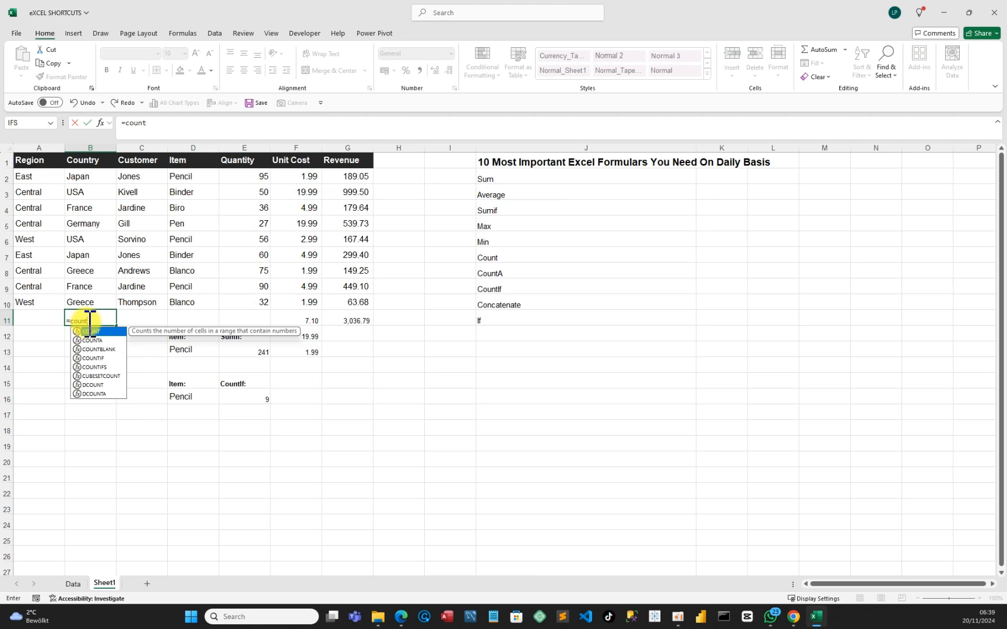
key(Tab)
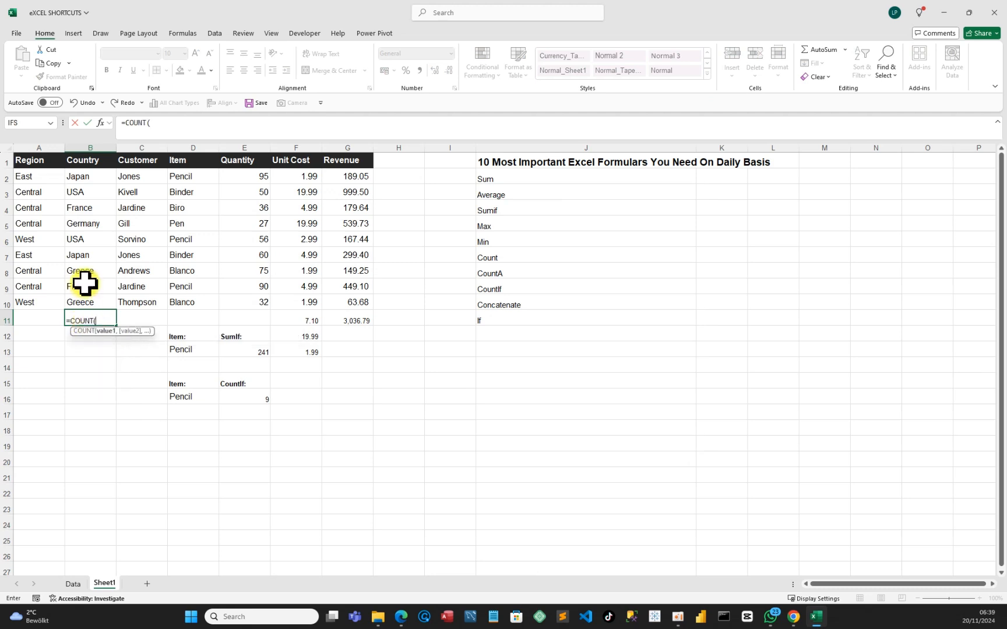
drag(77, 175, 91, 298)
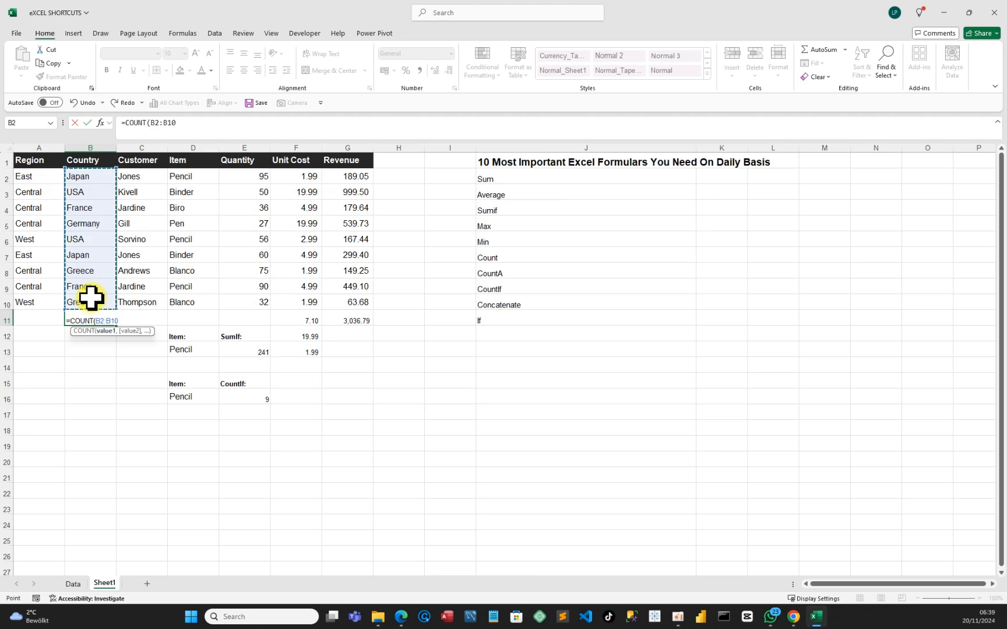
text())
key(Return)
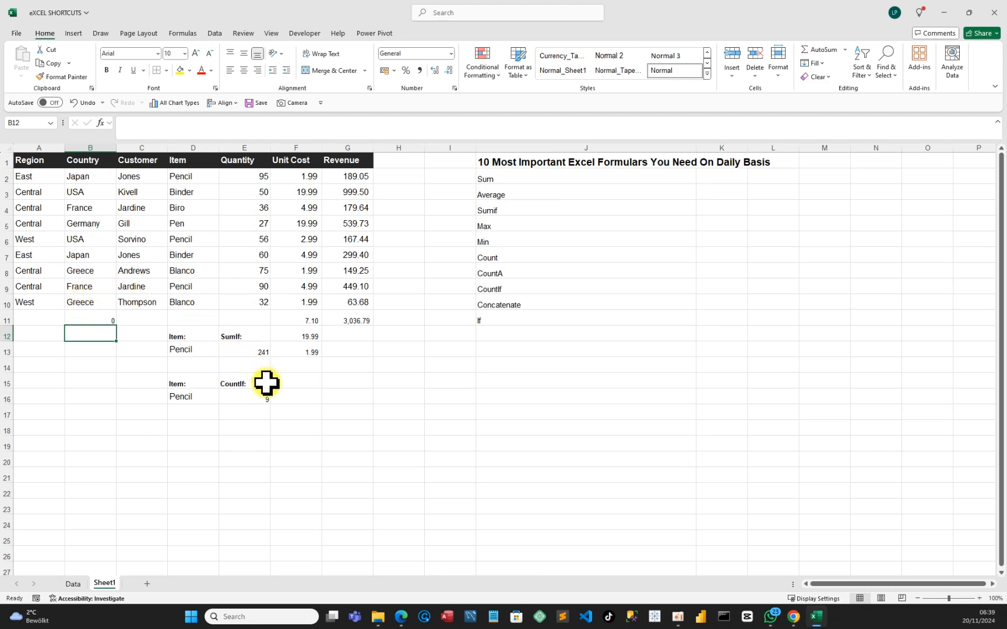
Step: Replace the COUNT formula in cell B11 with =COUNTA(B2:B10) to count the non-empty Country entries
click(252, 398)
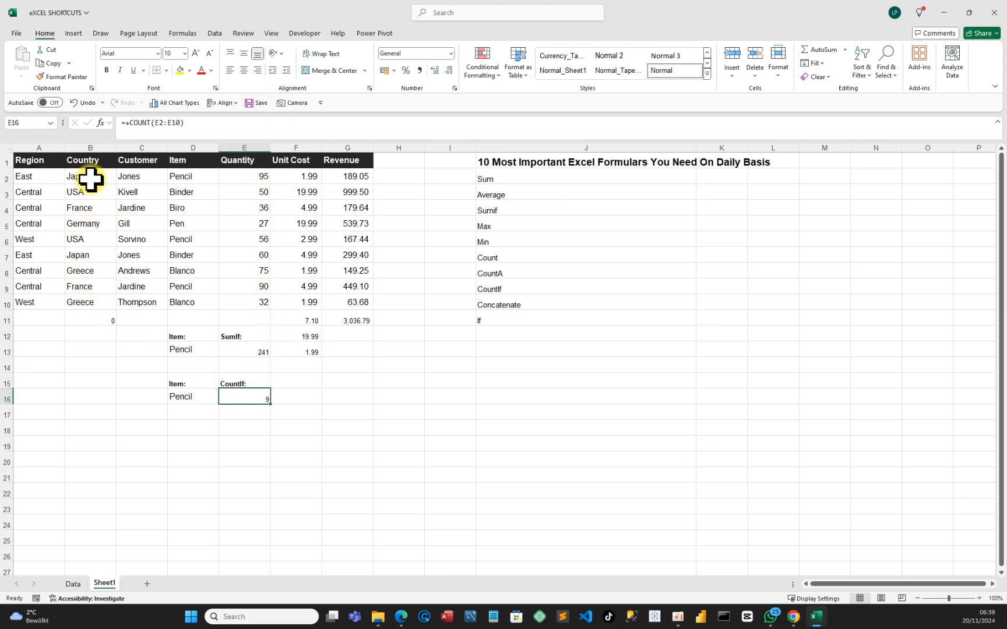
click(111, 324)
text(=COUNT(B2:B10))
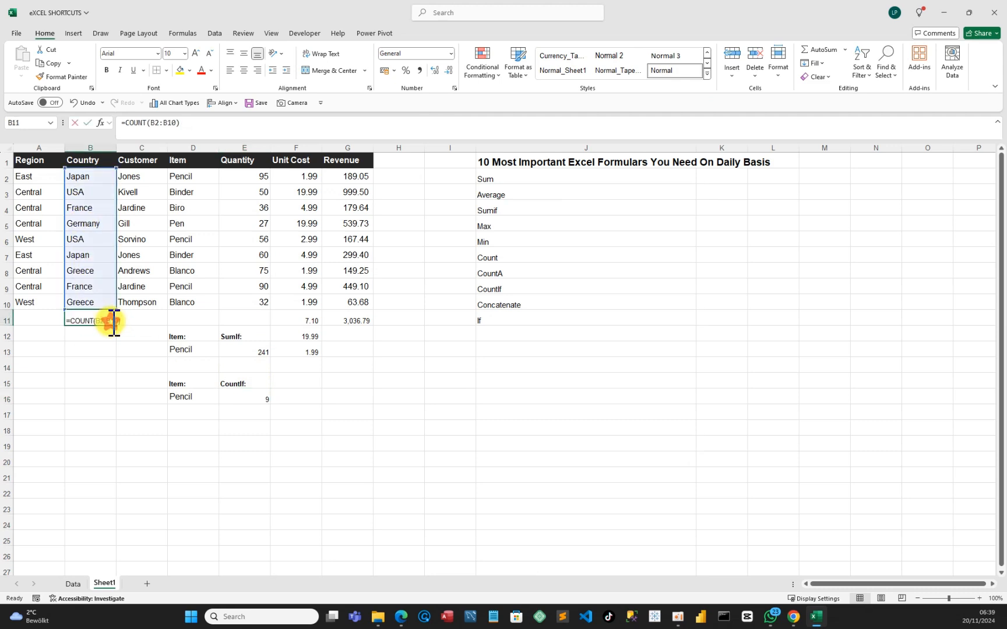
click(120, 323)
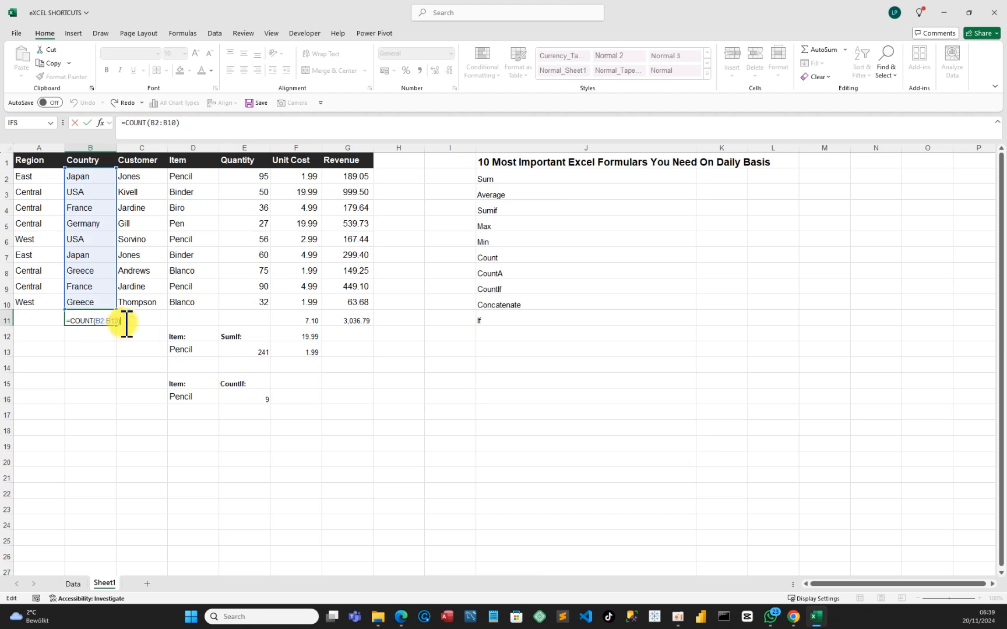
key(BackSpace)
key(BackSpace)
key(BackSpace)
key(BackSpace)
key(BackSpace)
key(BackSpace)
key(BackSpace)
key(BackSpace)
key(BackSpace)
key(BackSpace)
key(BackSpace)
key(BackSpace)
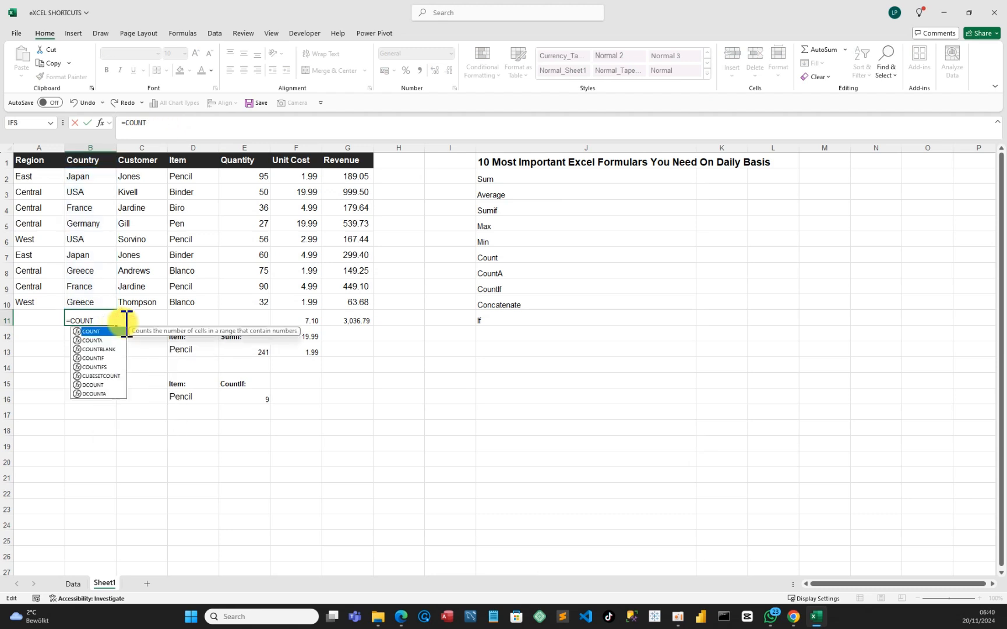
key(BackSpace)
key(BackSpace)
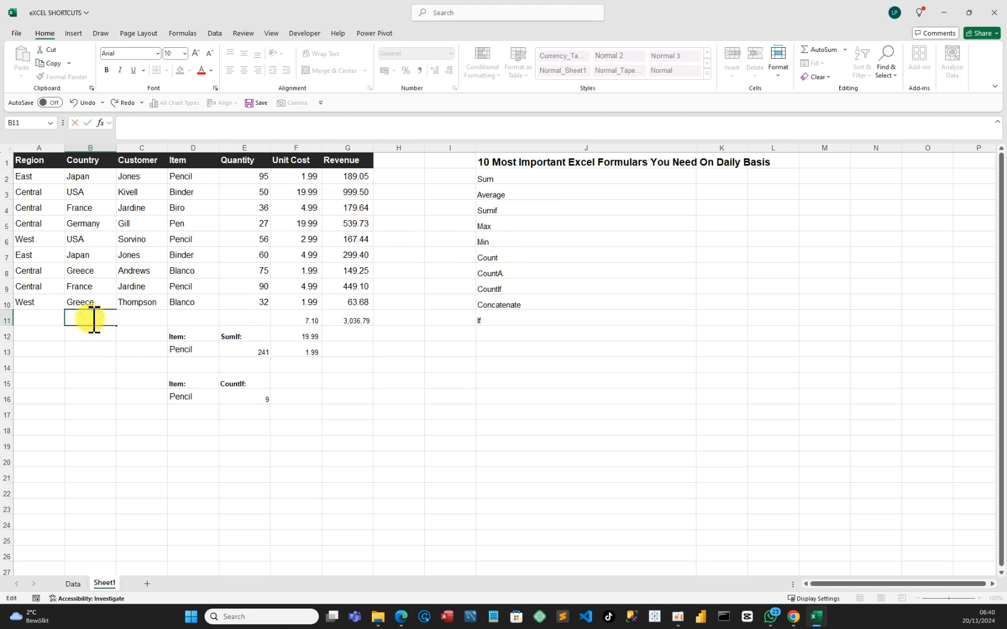
text(=count)
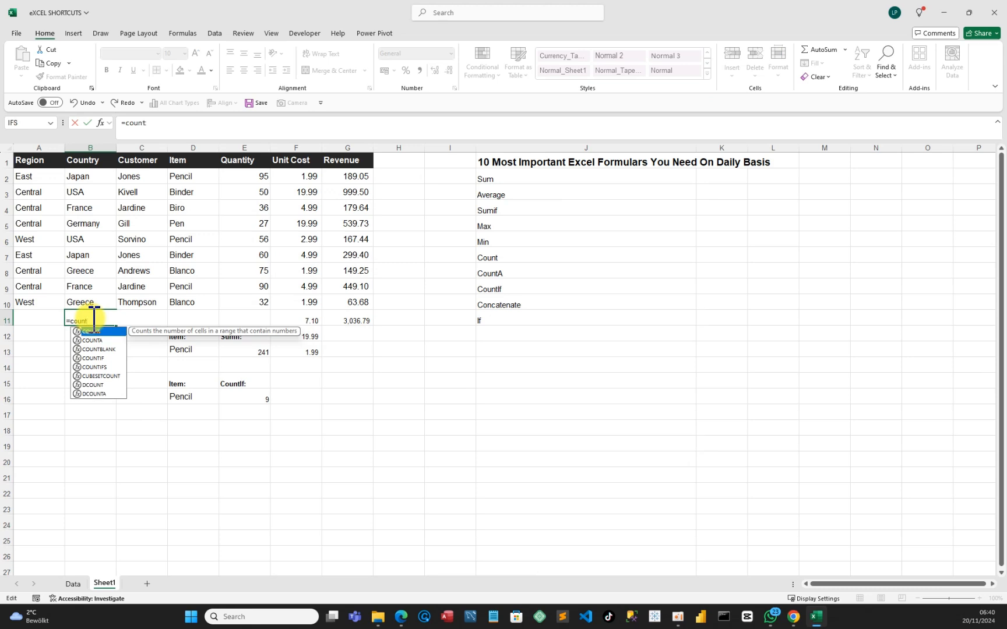
click(88, 341)
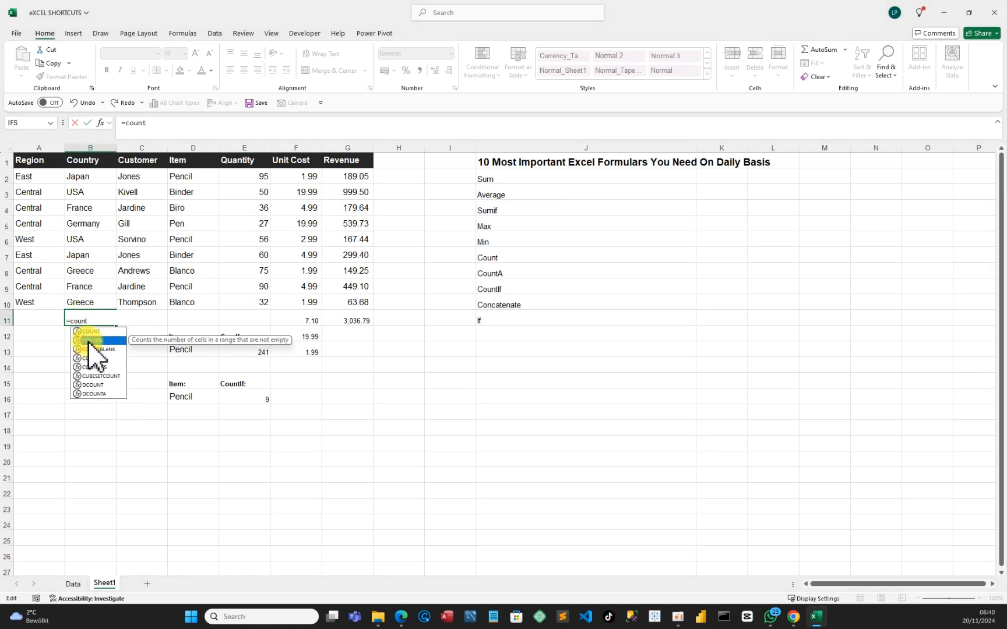
double_click(88, 341)
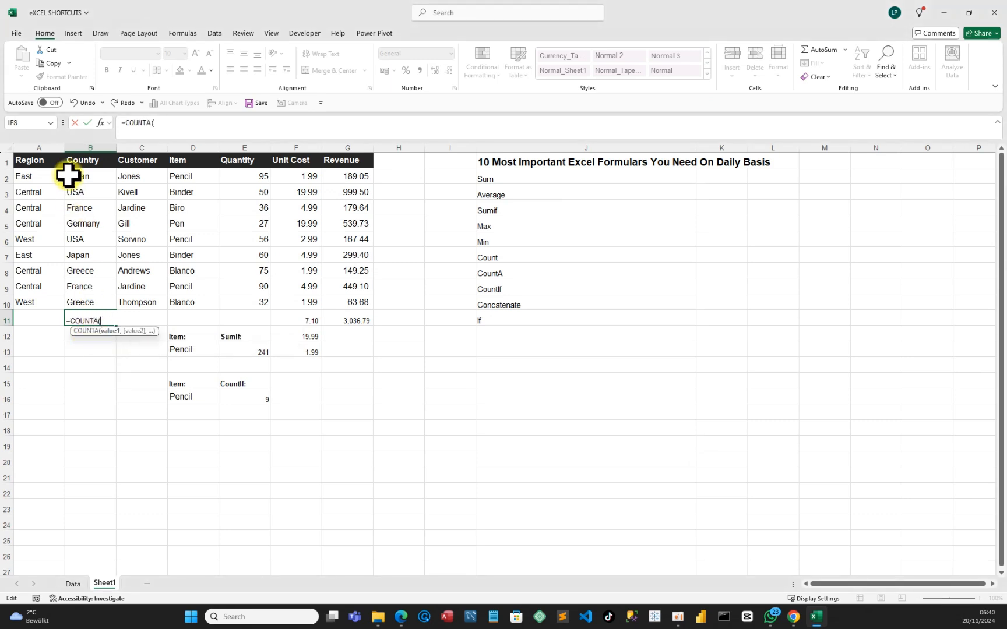
drag(75, 175, 99, 300)
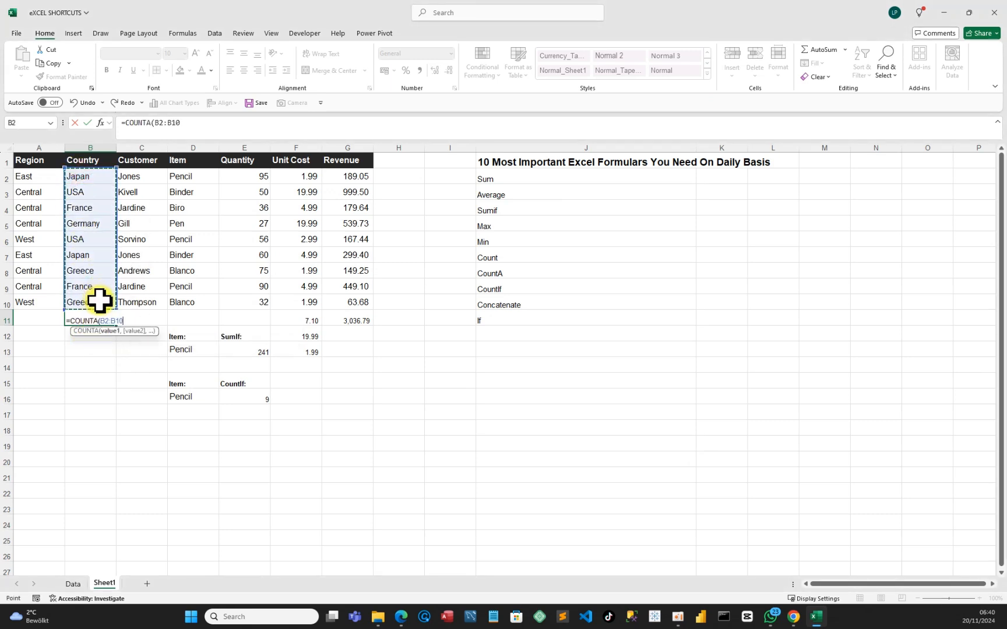
text())
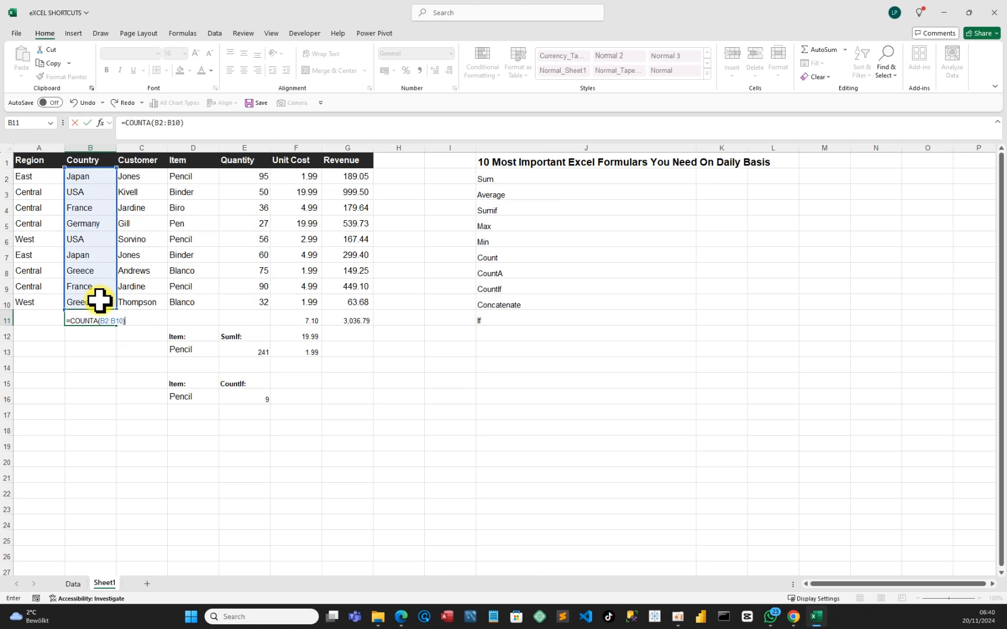
key(Return)
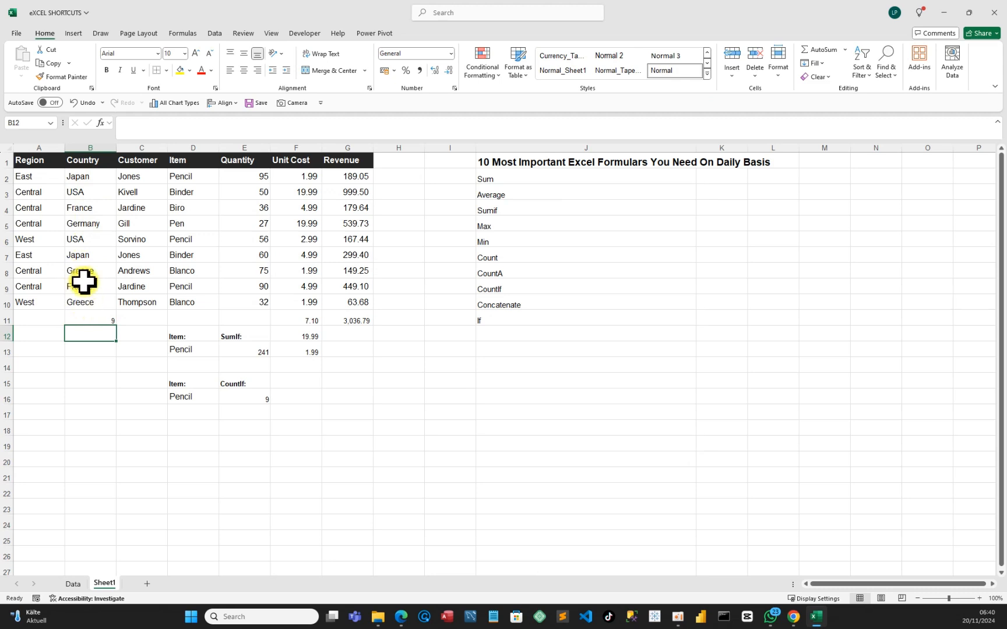
Step: Replace the formula in cell B11 with =UNIQUE(B2:B10) to list the distinct countries
click(97, 317)
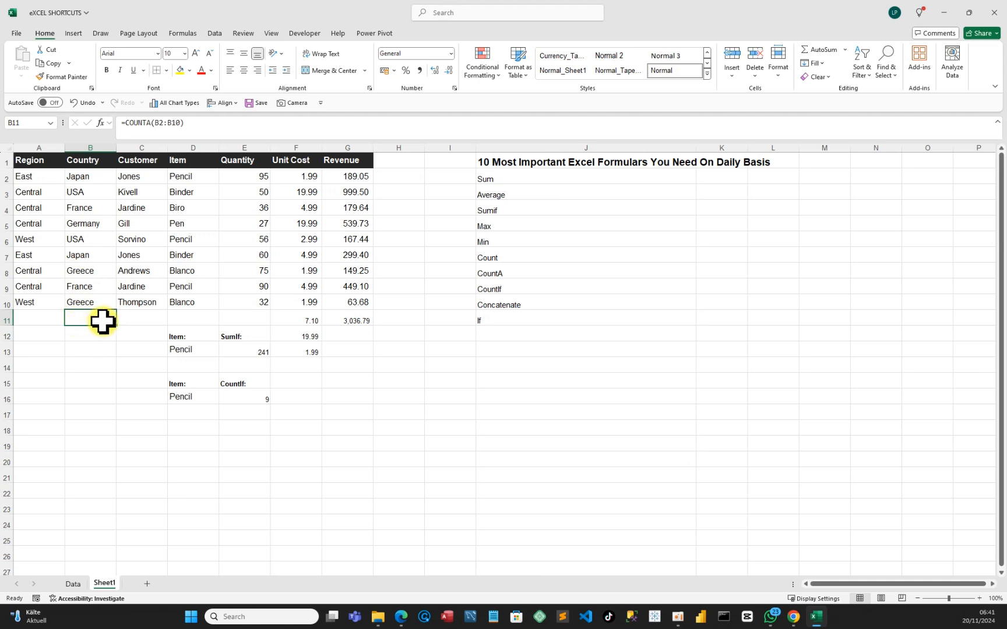
key(F2)
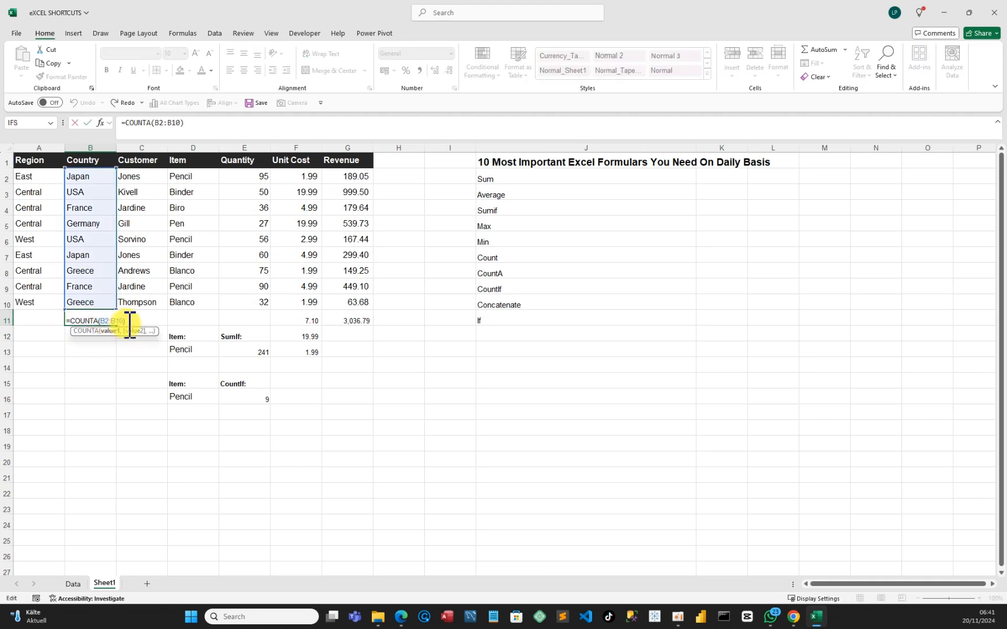
click(130, 323)
key(BackSpace)
key(BackSpace)
key(BackSpace)
key(BackSpace)
key(BackSpace)
key(BackSpace)
key(BackSpace)
key(BackSpace)
key(BackSpace)
key(BackSpace)
key(BackSpace)
key(BackSpace)
key(BackSpace)
key(BackSpace)
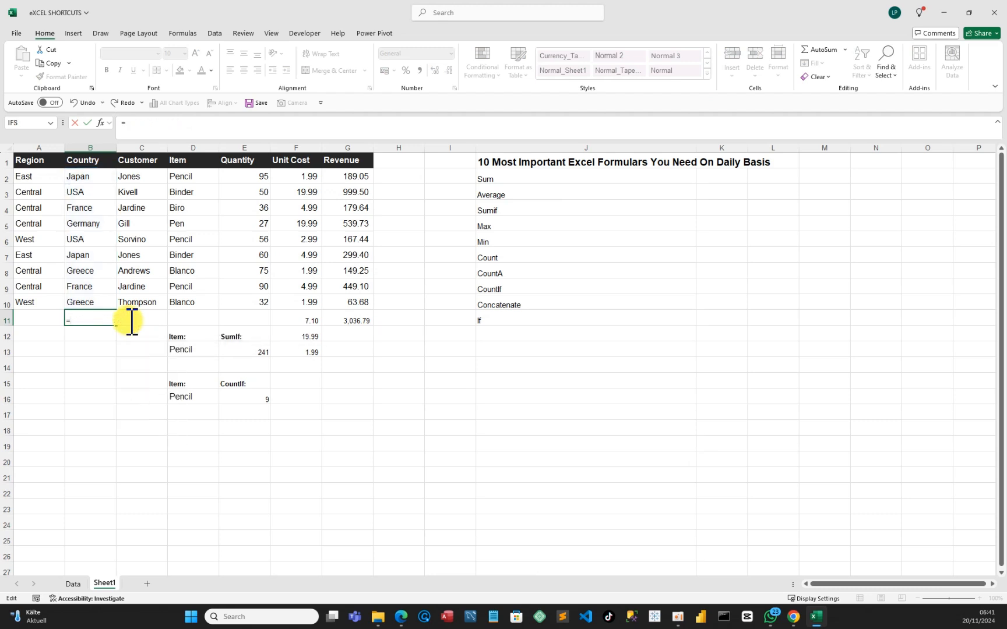
text(uni)
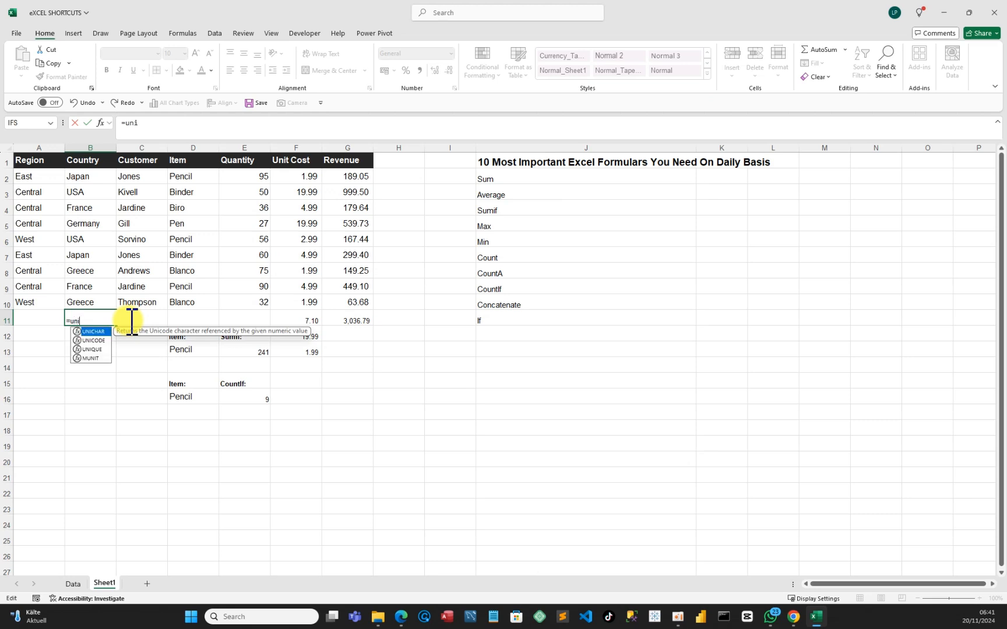
click(90, 349)
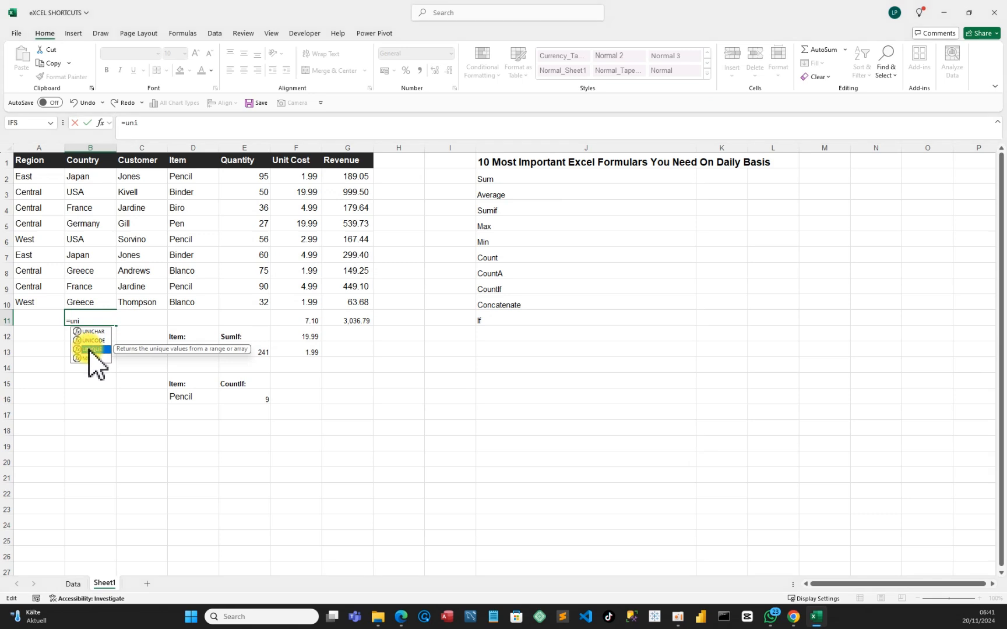
double_click(90, 349)
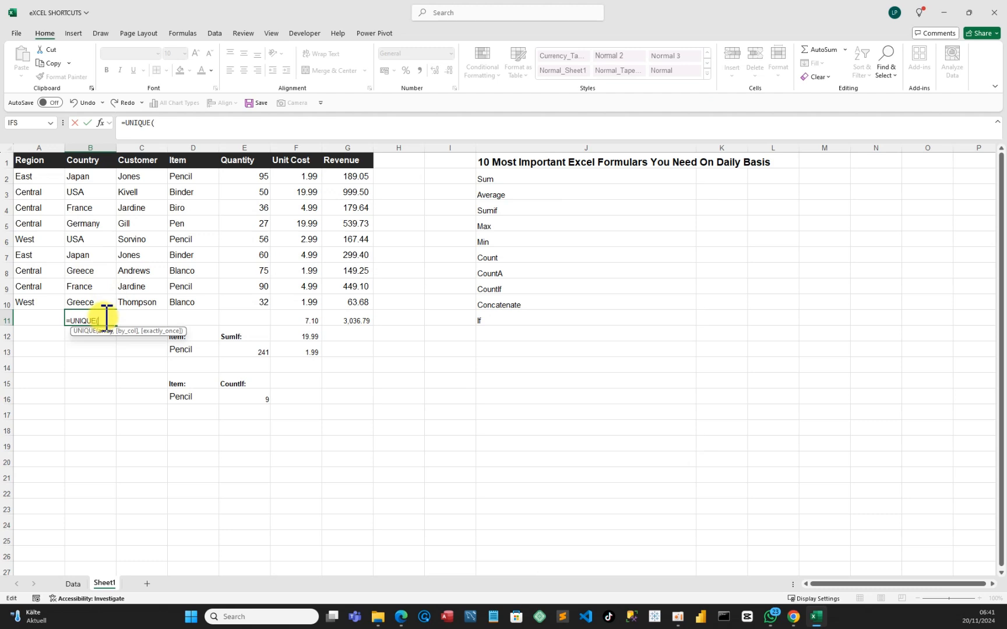
drag(86, 175, 92, 302)
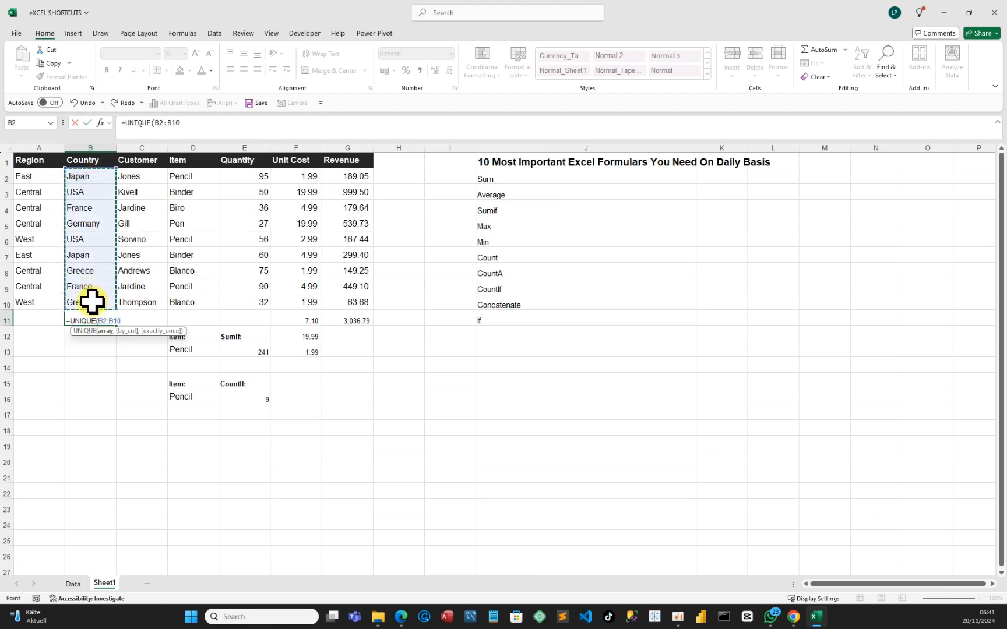
text())
key(Return)
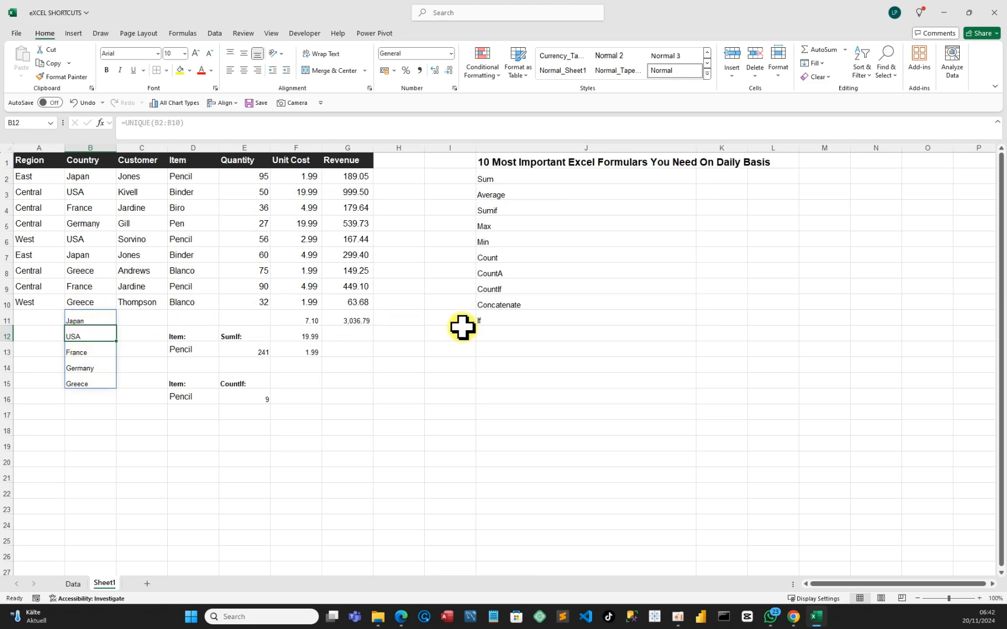
Step: Add the entry Unique in cell J12, below If in the list of formulas
click(485, 332)
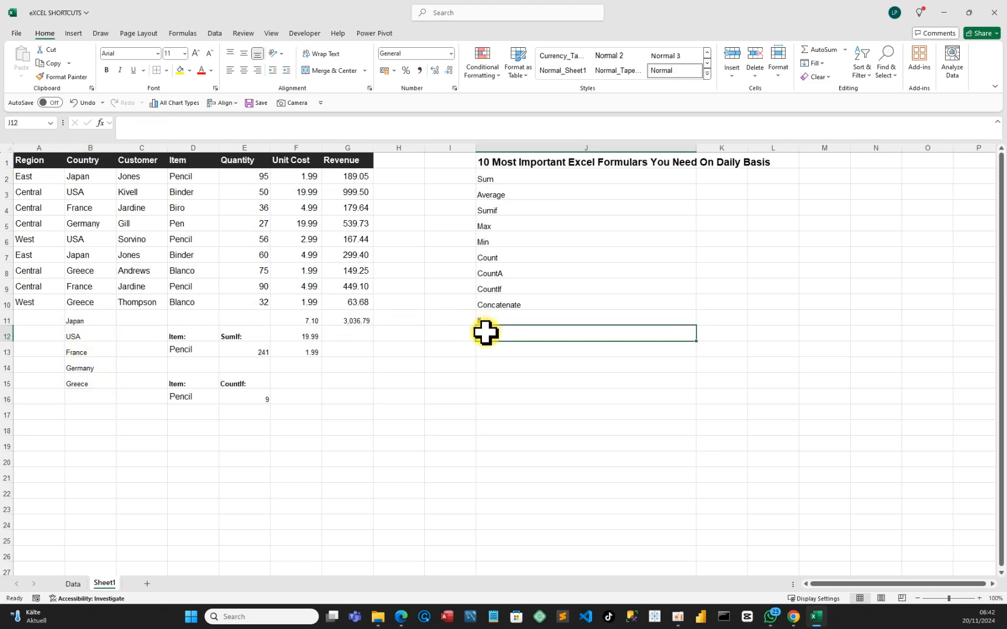
text(Unique)
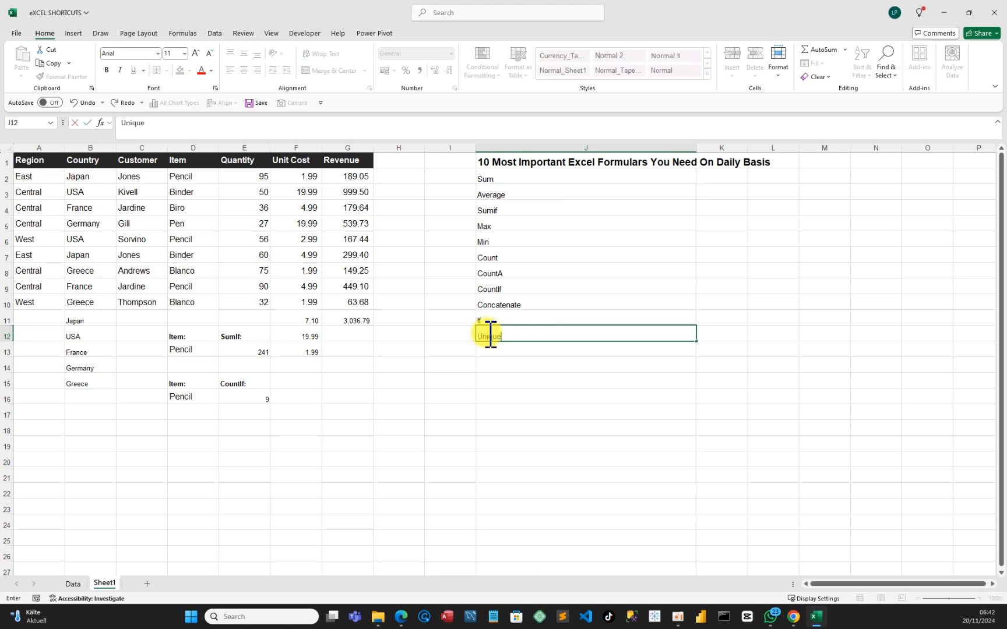
click(86, 324)
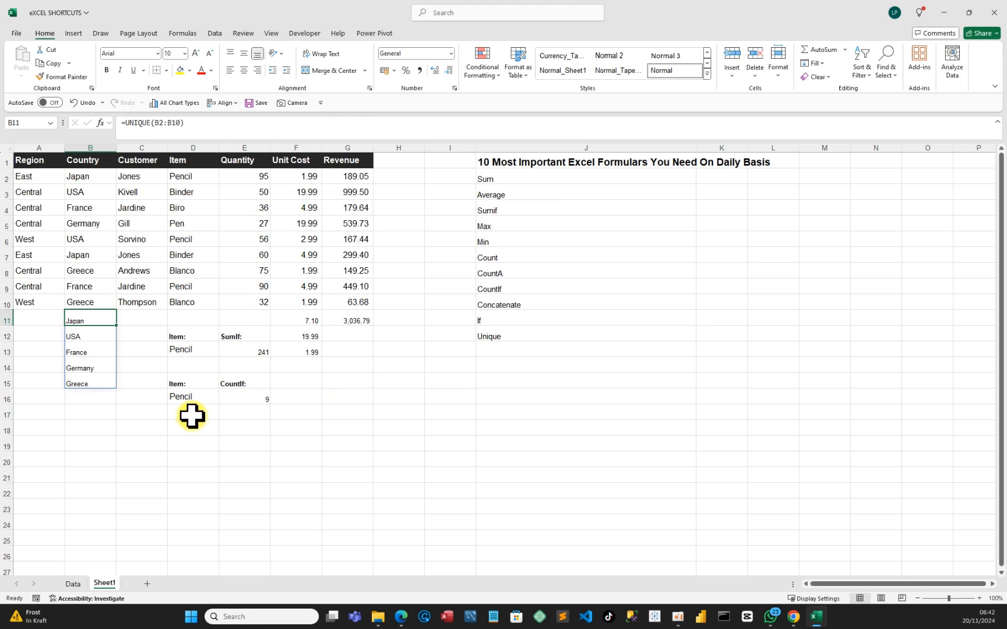
Step: Clear the COUNT formula from cell E16 under the CountIf heading
click(258, 399)
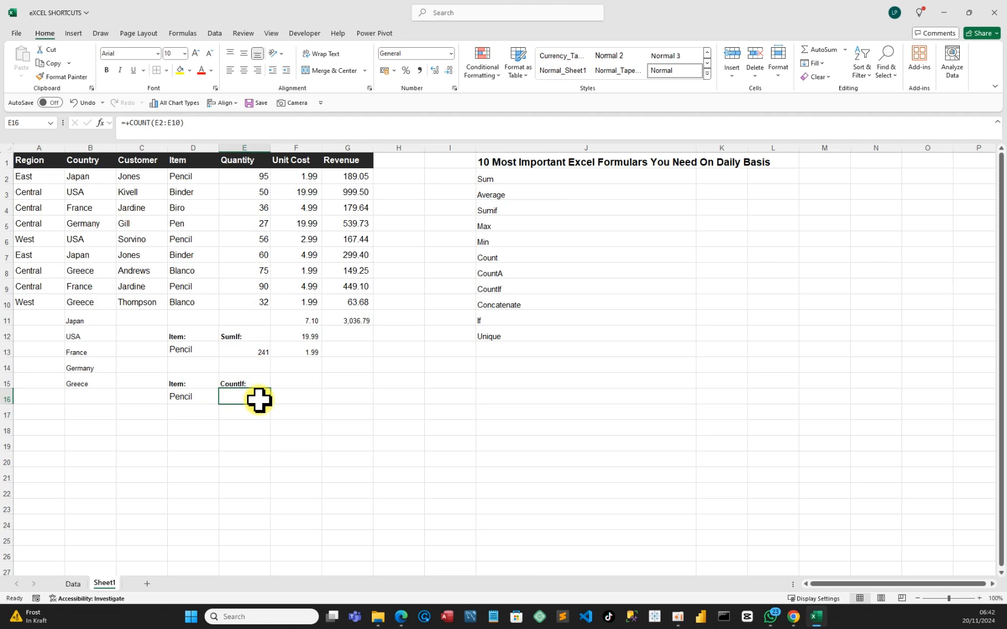
key(F2)
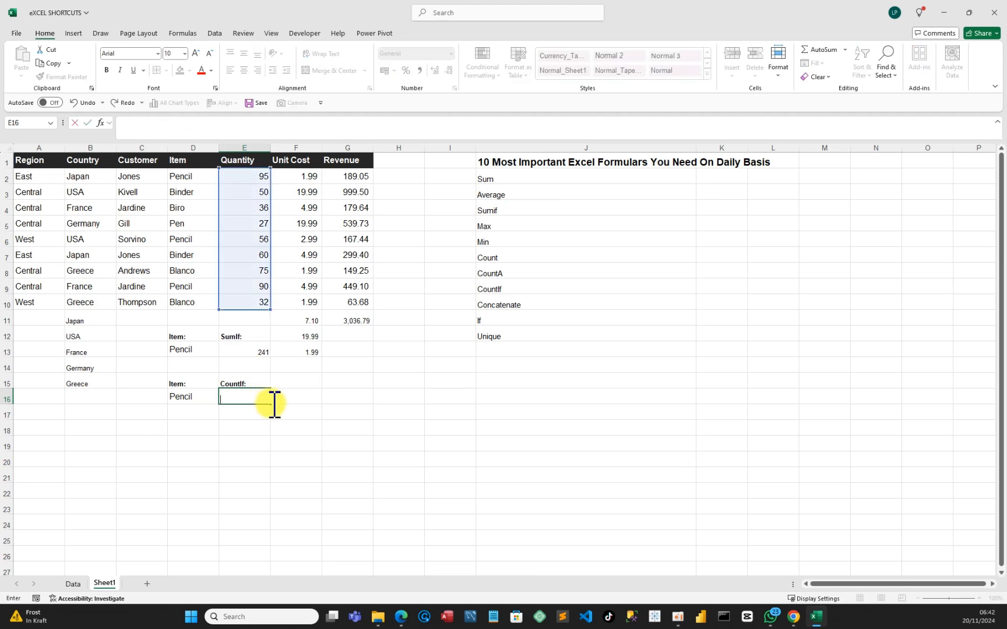
click(351, 382)
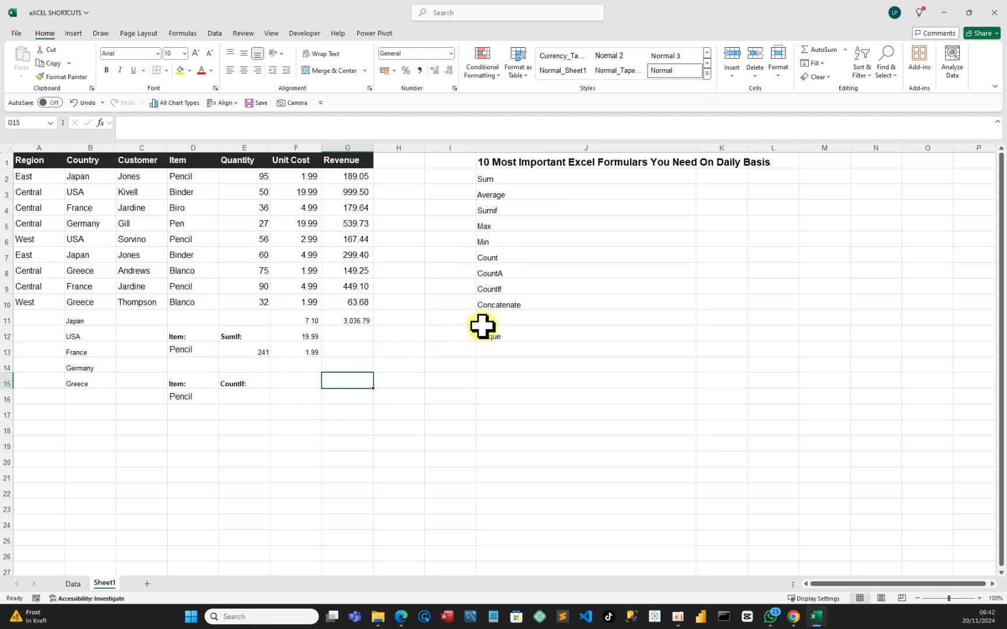
Step: Enter =COUNTBLANK(D2:D10) in cell E16 to count the empty cells in the Item column
click(232, 398)
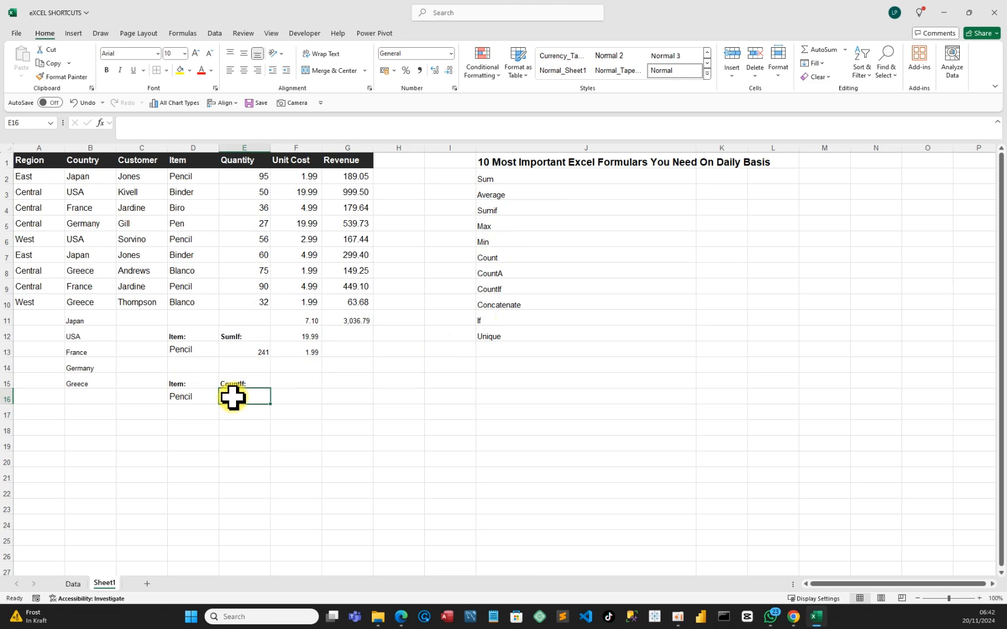
text(=count)
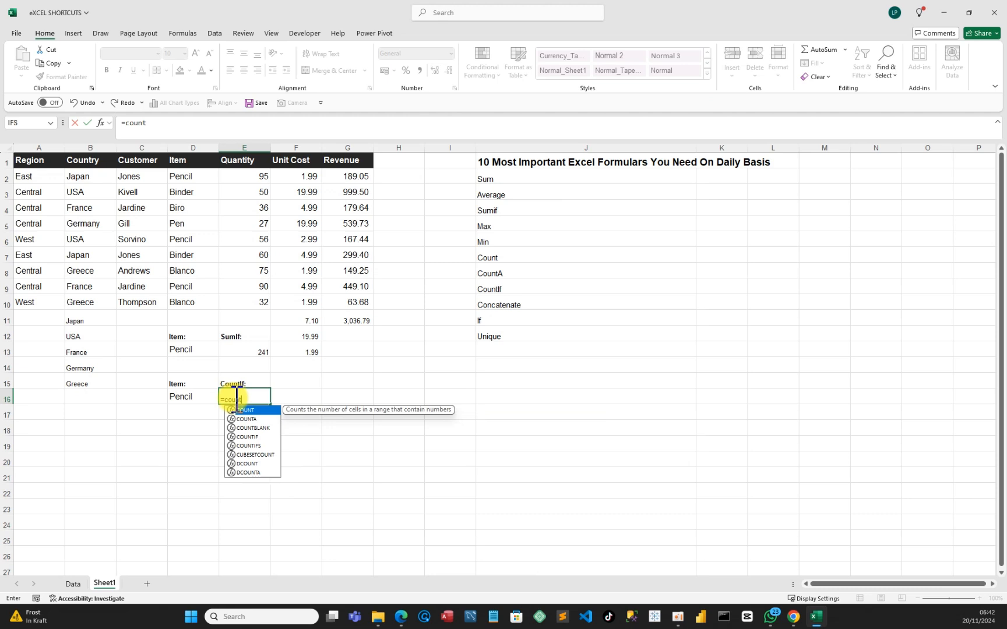
click(265, 429)
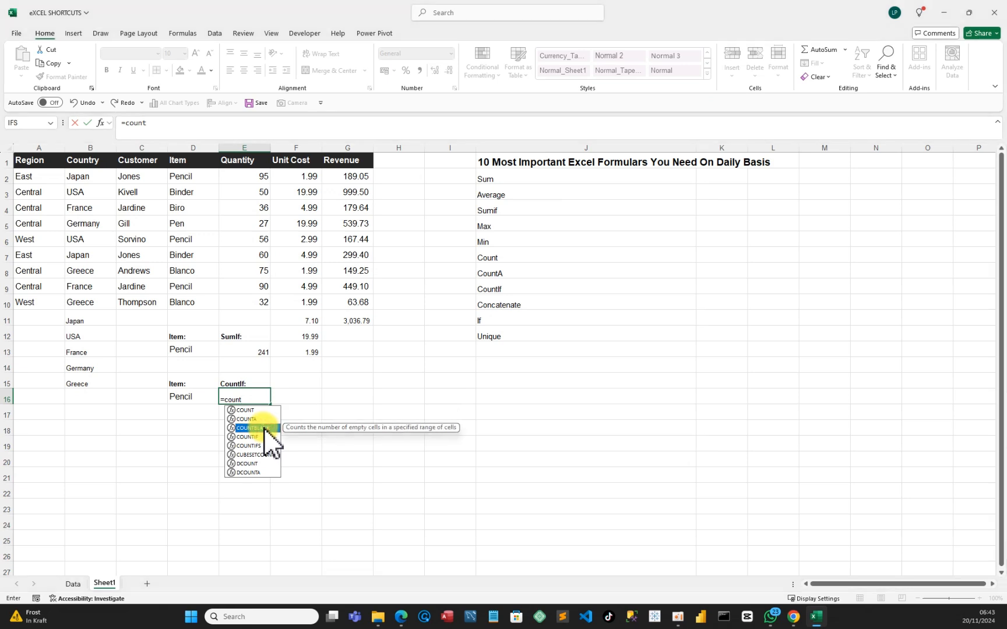
double_click(264, 429)
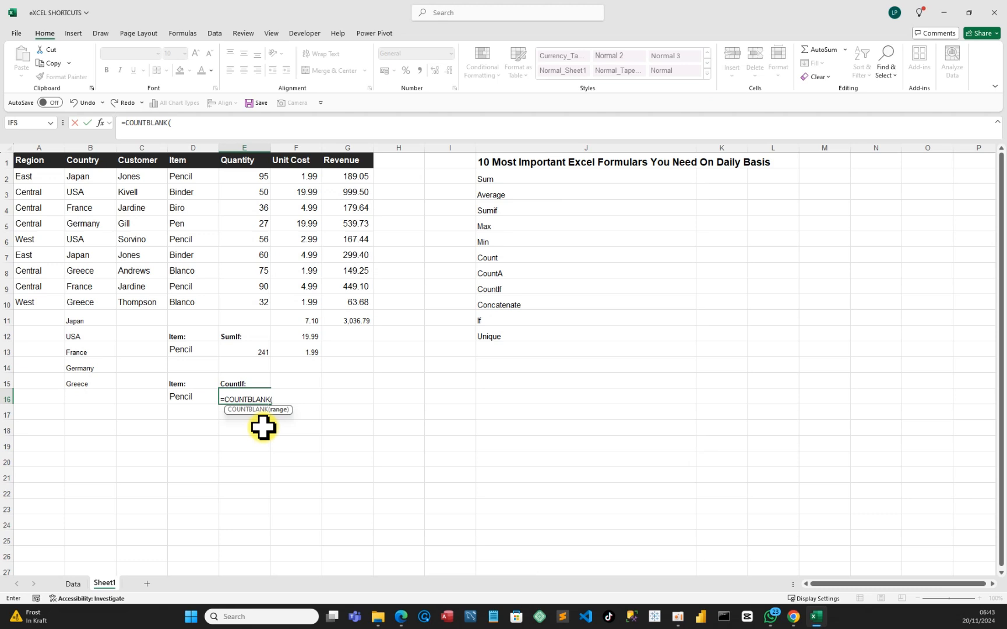
drag(187, 176, 196, 297)
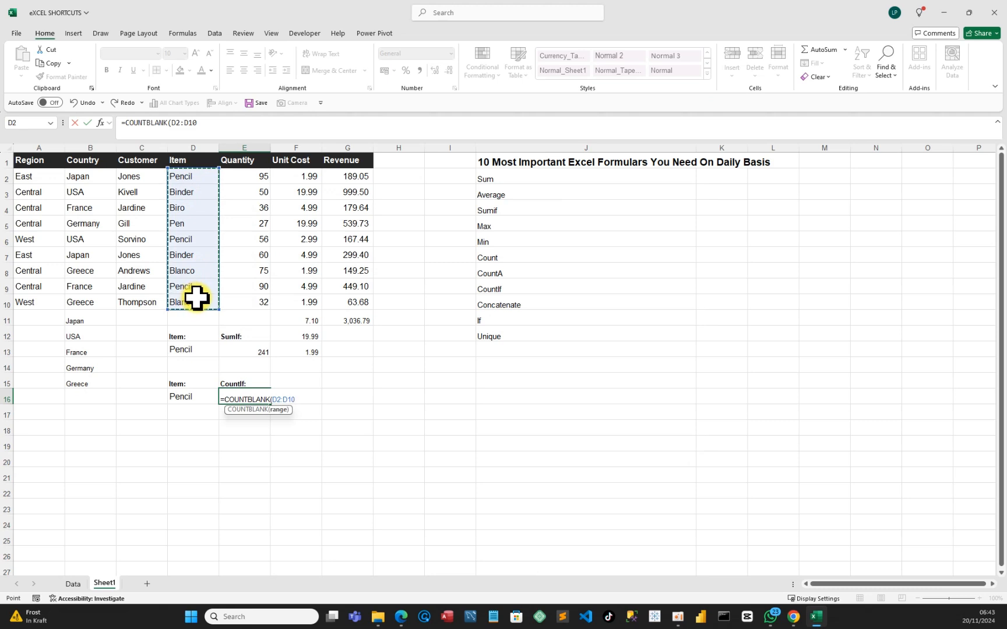
text())
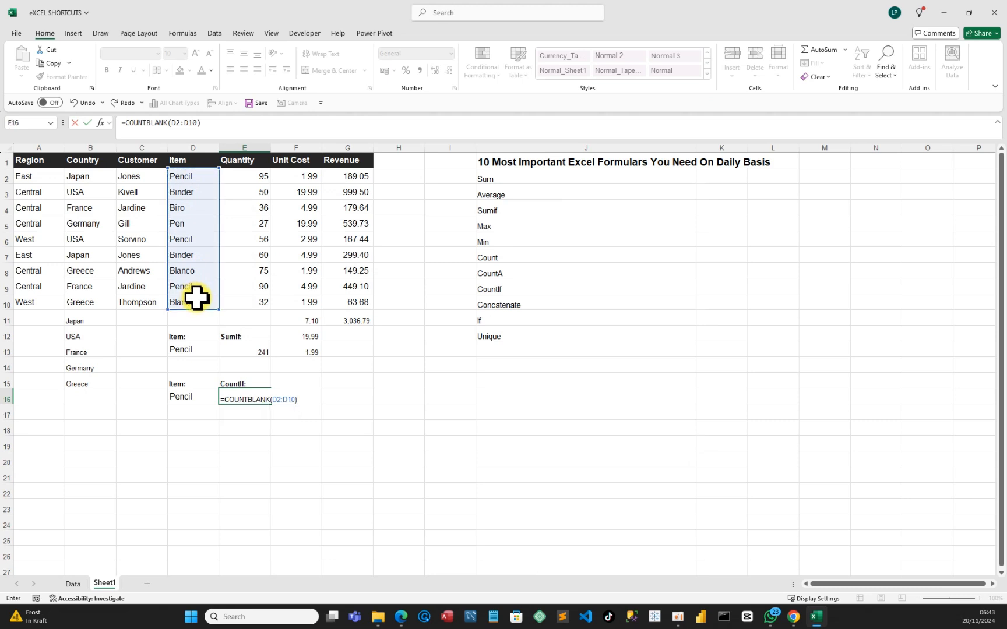
key(Return)
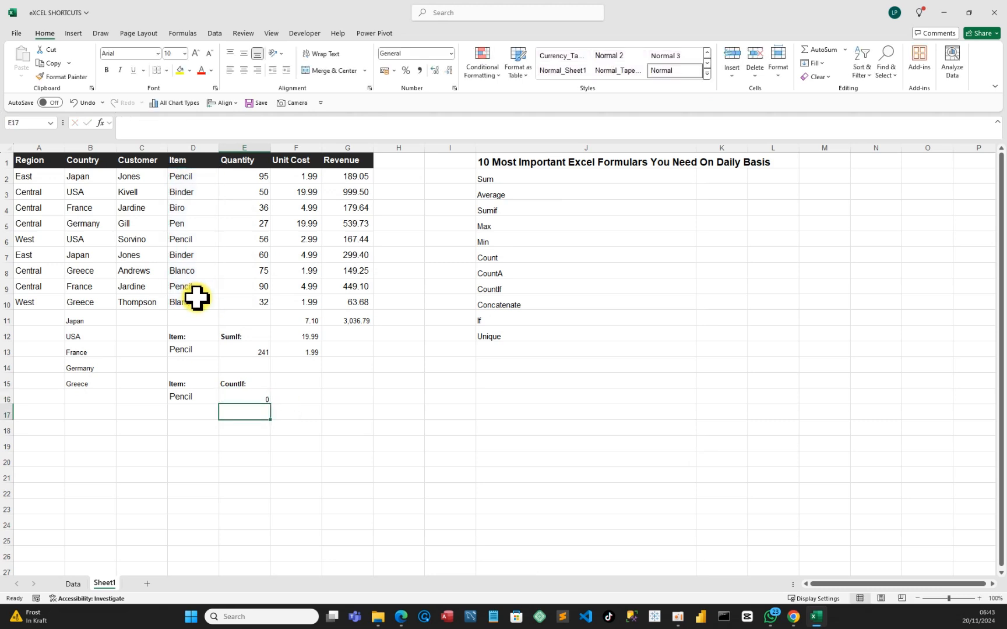
Step: Clear the COUNTBLANK formula from cell E16
click(266, 402)
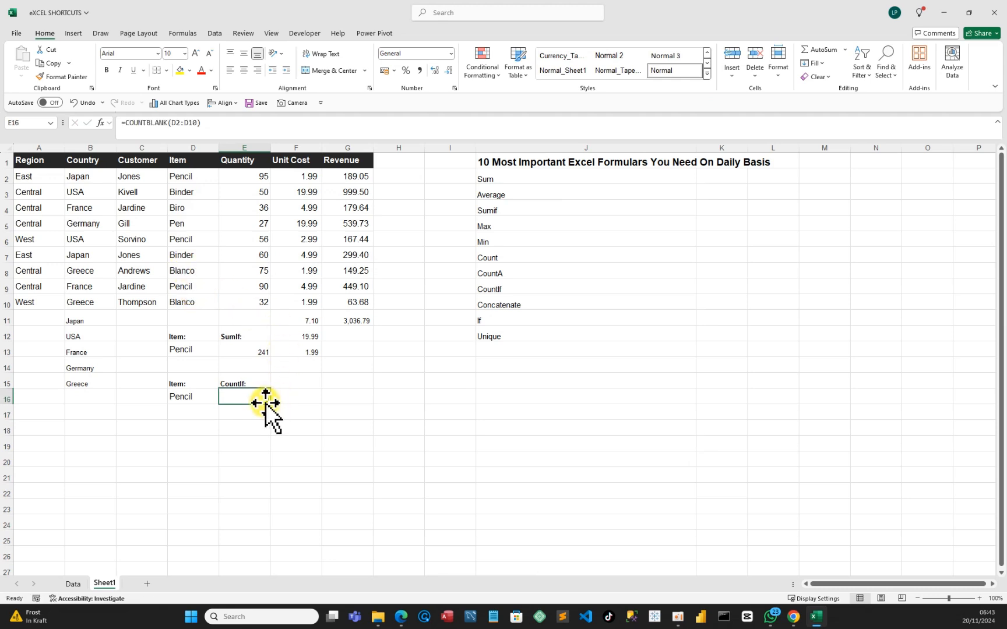
key(BackSpace)
click(254, 423)
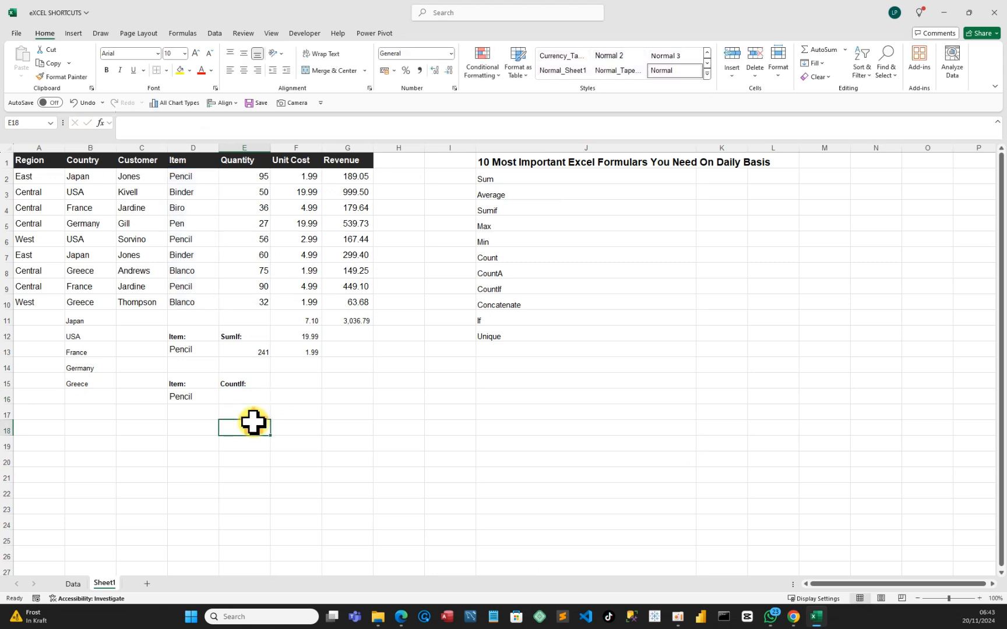
Step: Enter =COUNTIF(D2:D10,D16) in cell E16 to count how often the item Pencil occurs
click(247, 392)
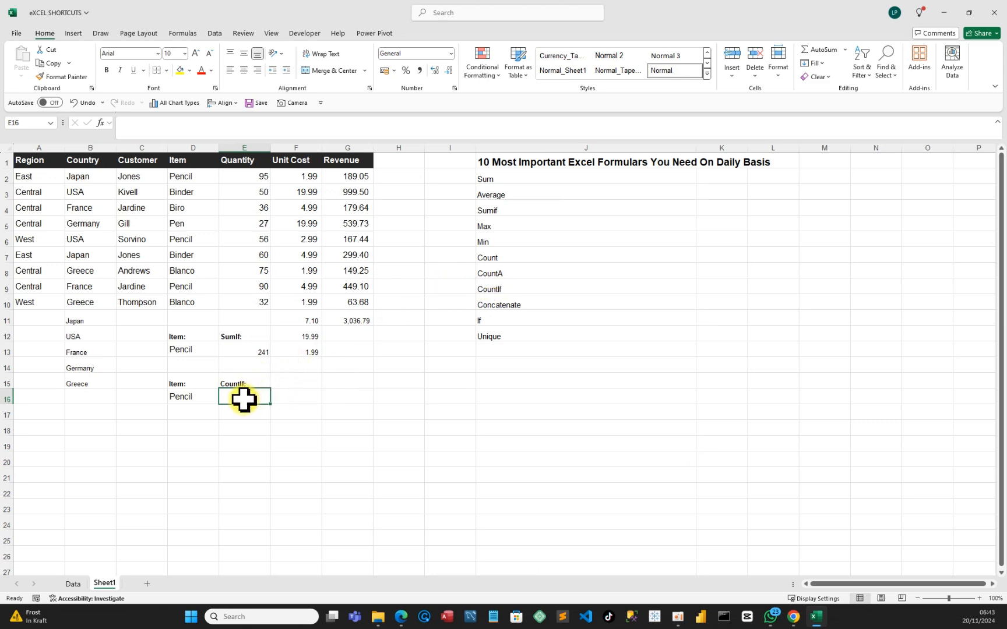
text(c)
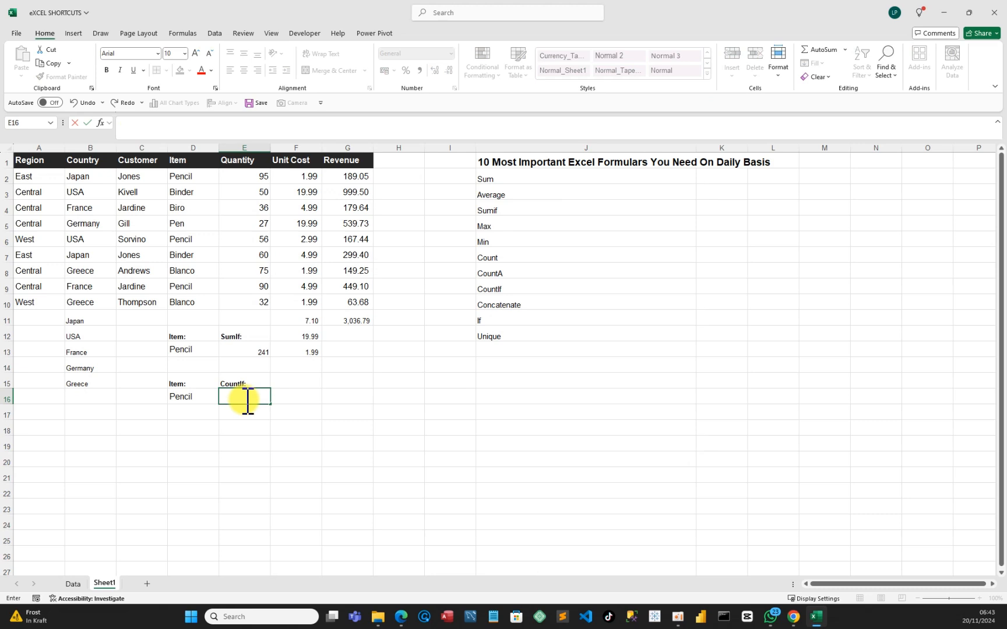
text(=count)
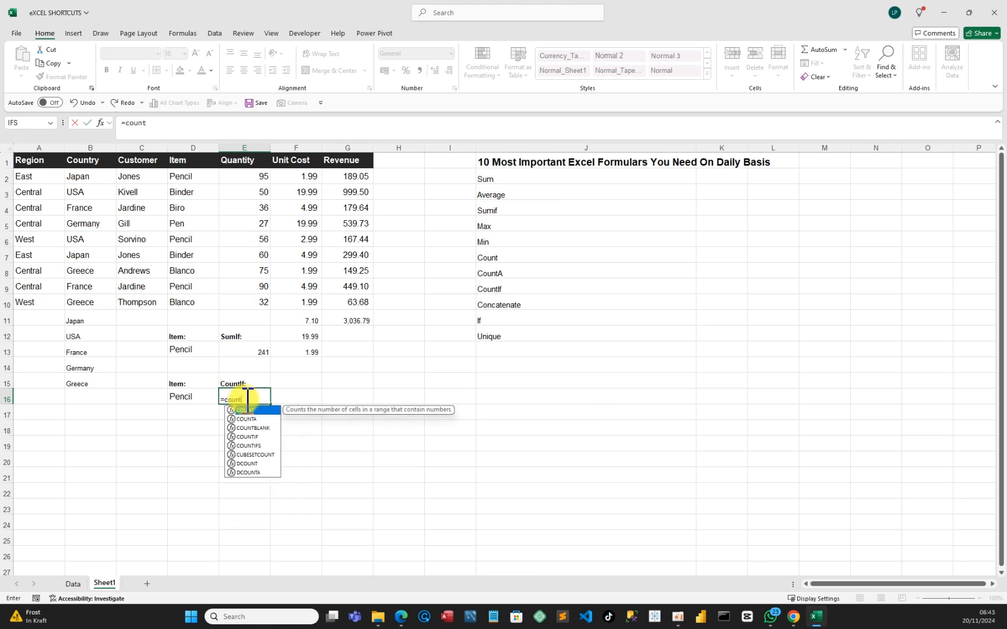
click(249, 438)
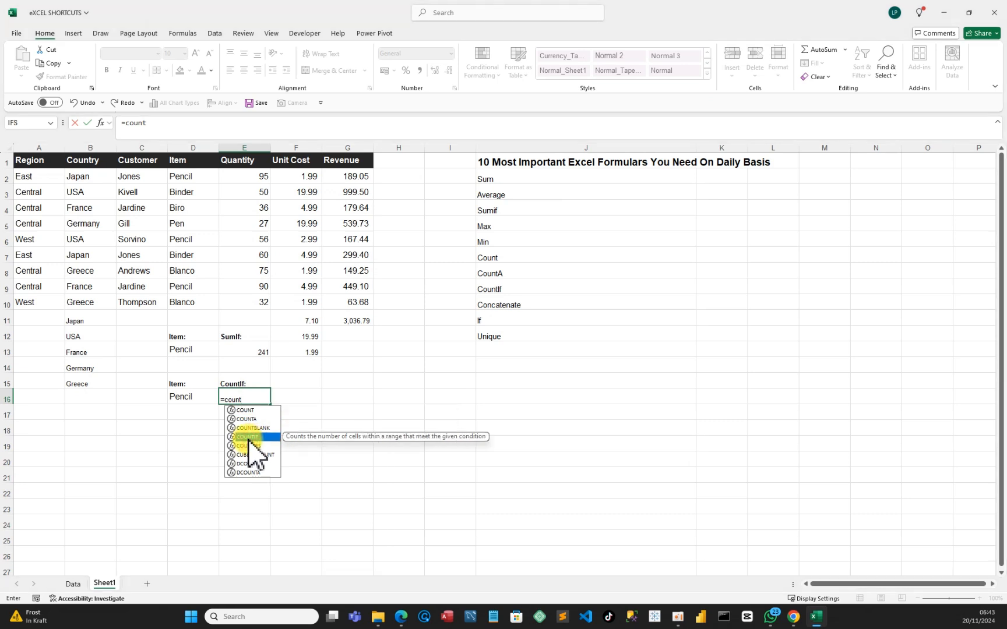
double_click(248, 437)
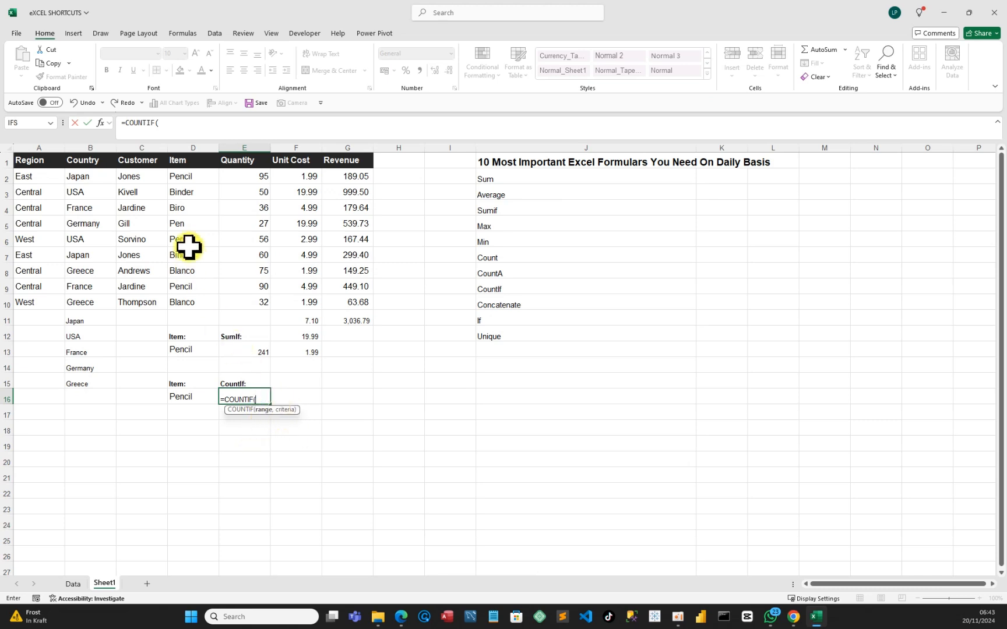
click(184, 175)
drag(184, 175, 193, 300)
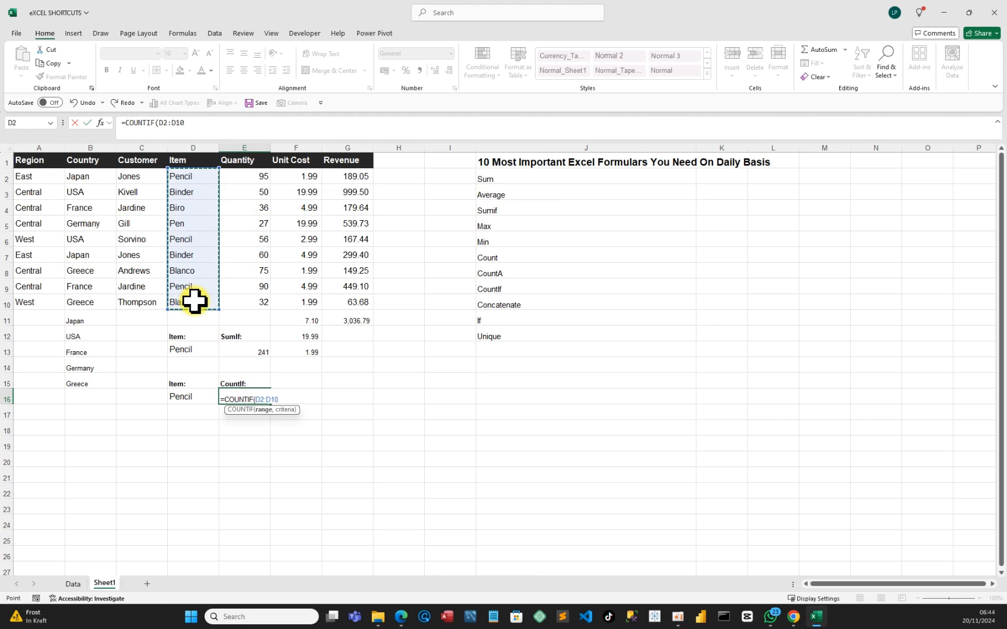
text(,)
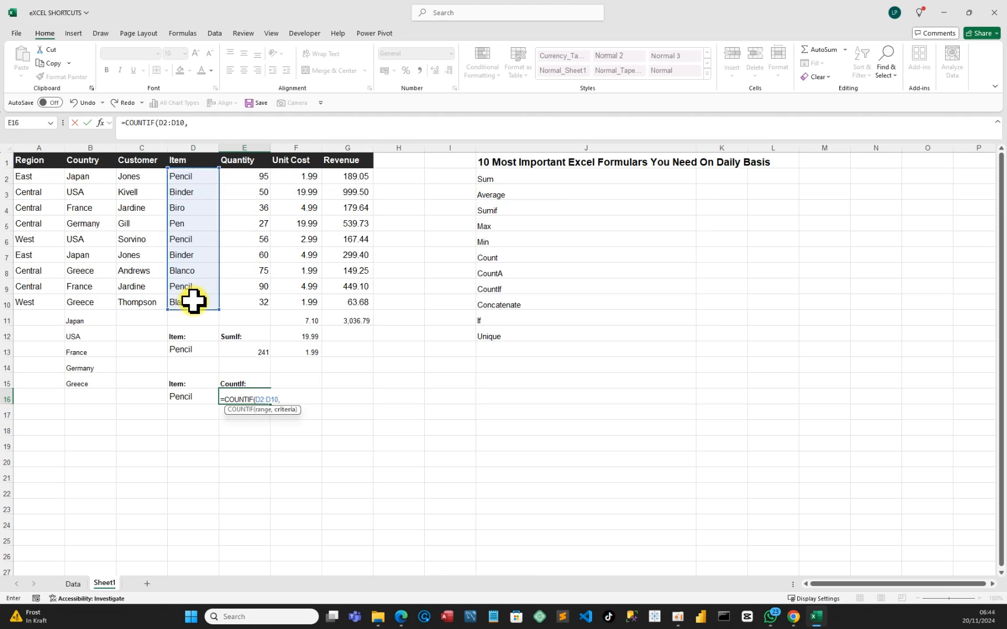
click(181, 396)
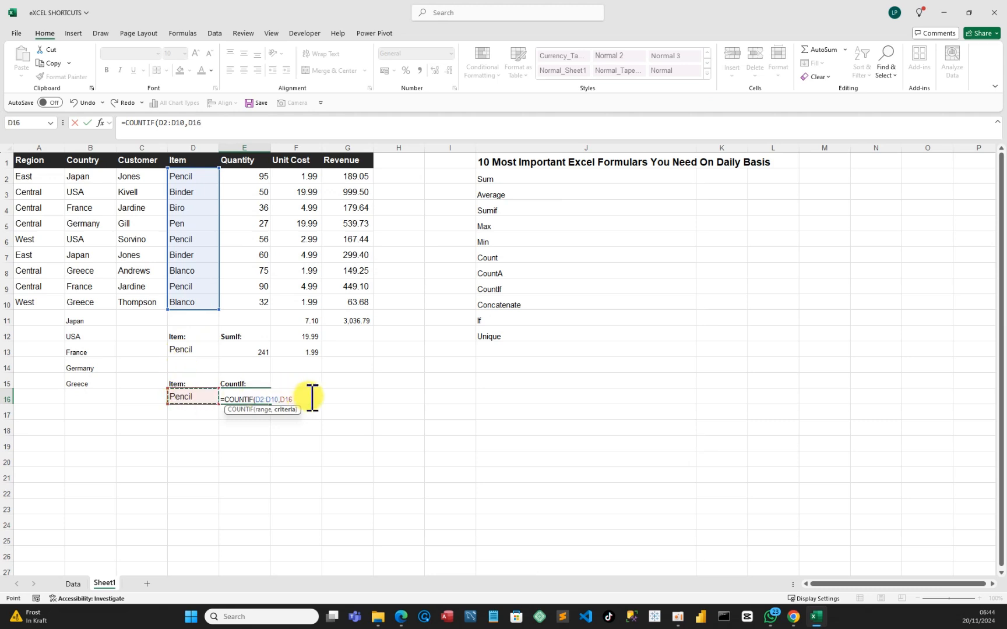
text())
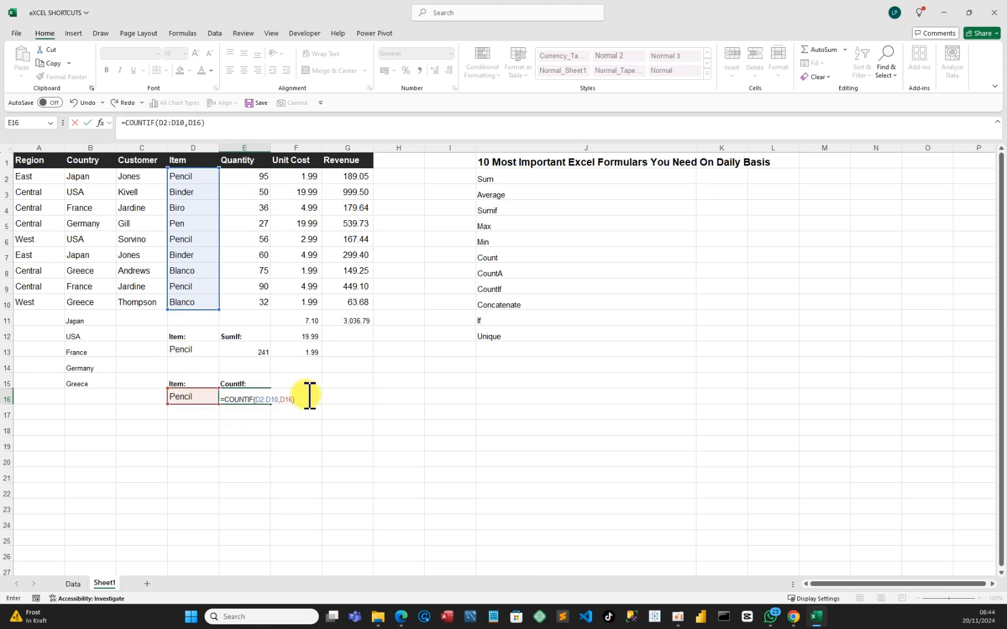
key(Return)
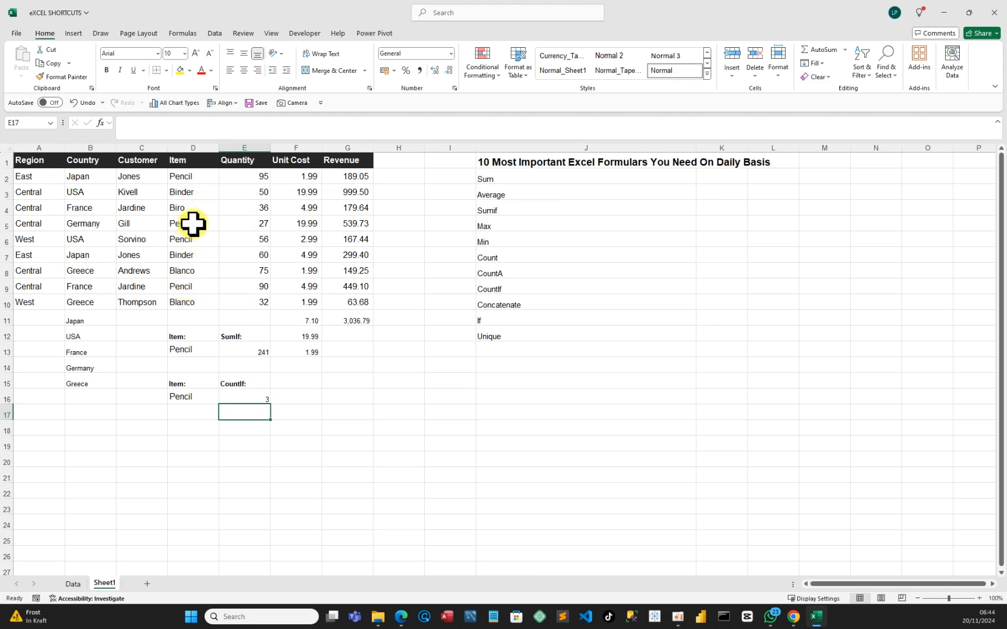
Step: Check the CountIf result against the individual Pencil entries in cells D2, D6 and D9
click(192, 177)
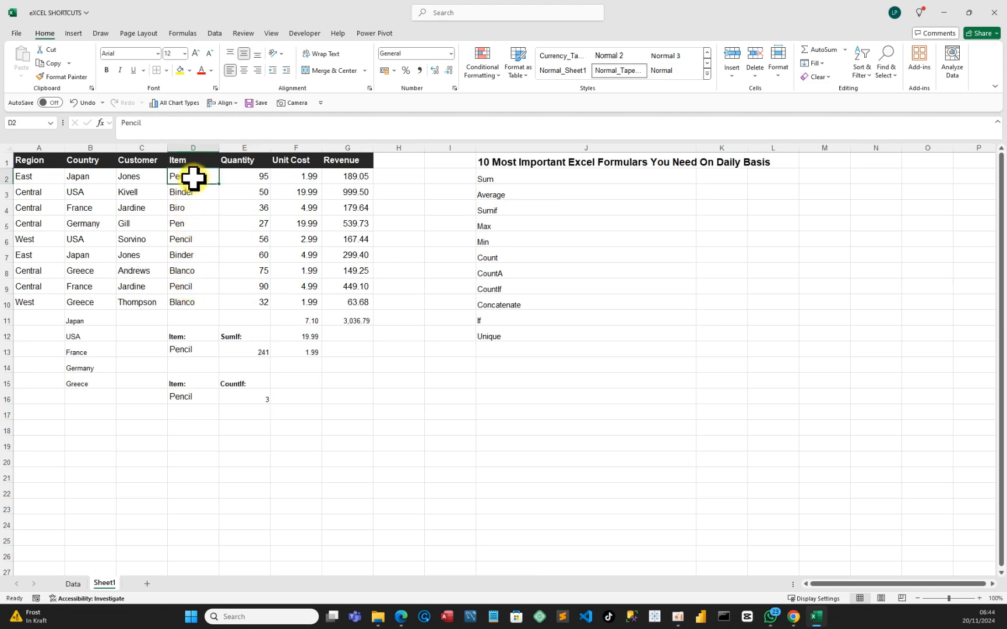
click(193, 239)
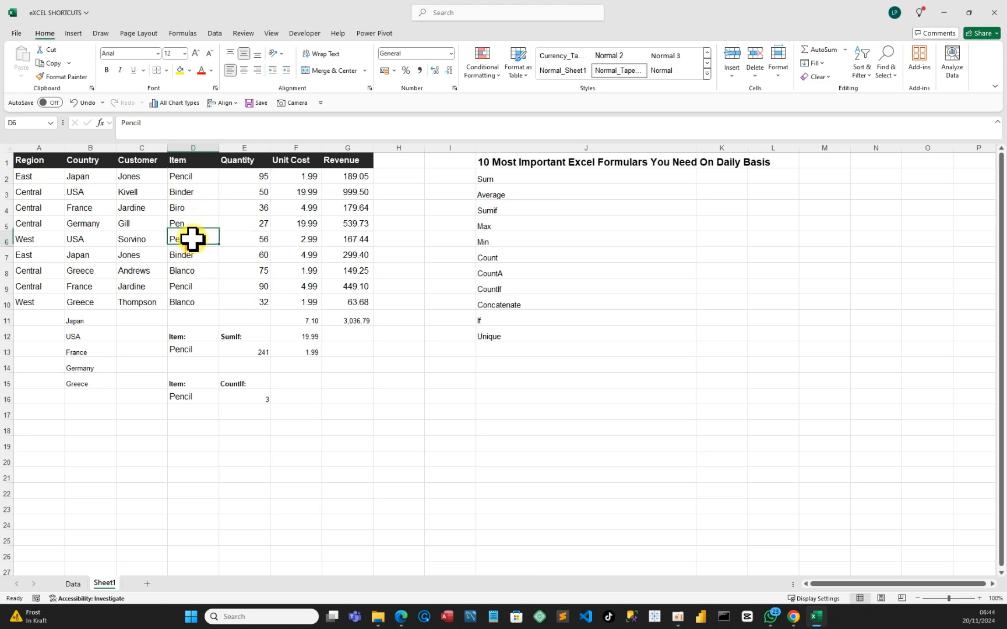
click(189, 289)
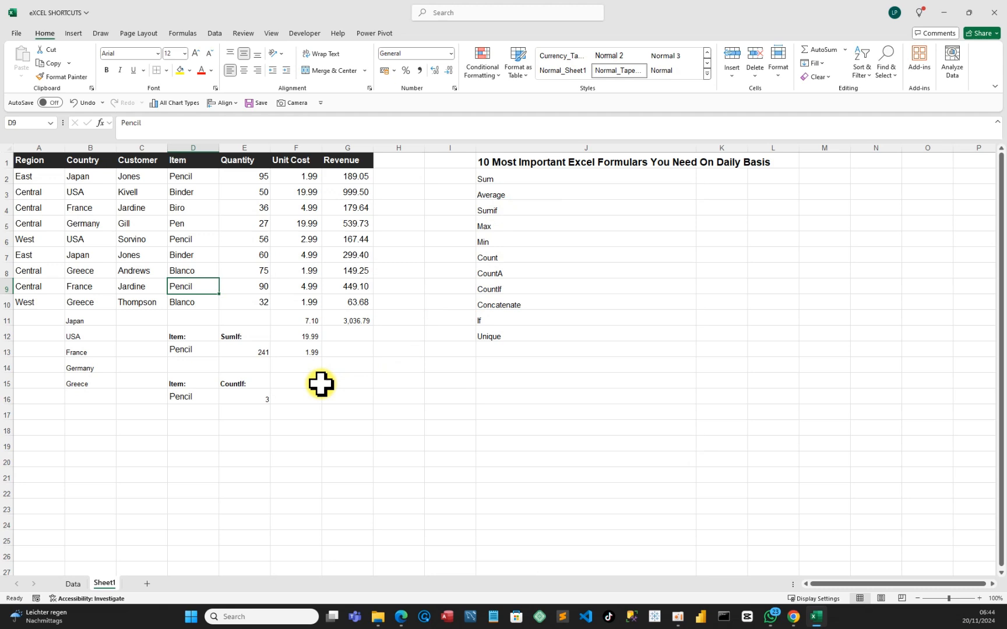
click(327, 366)
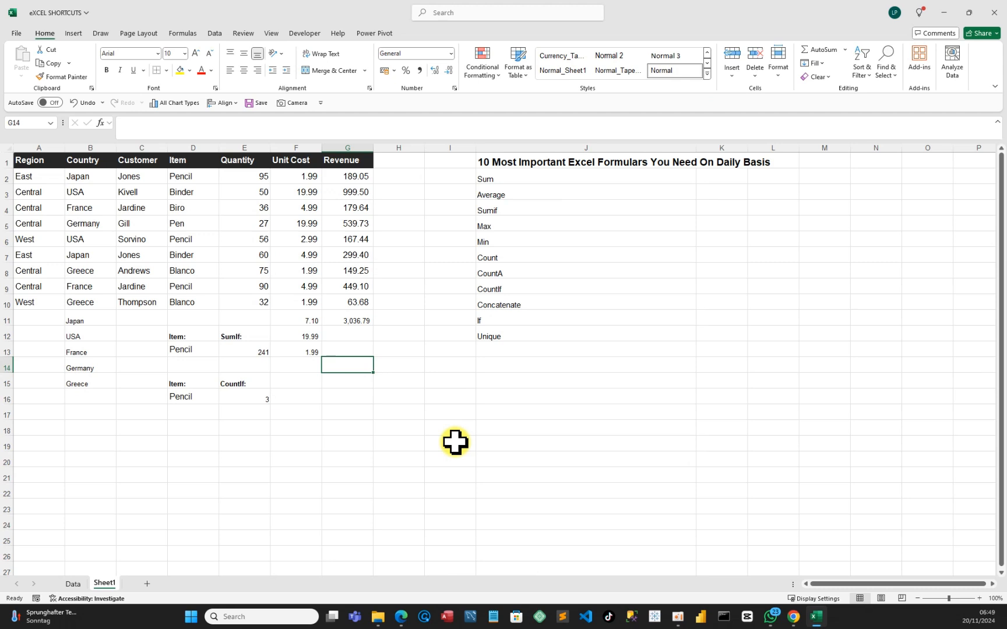
click(480, 321)
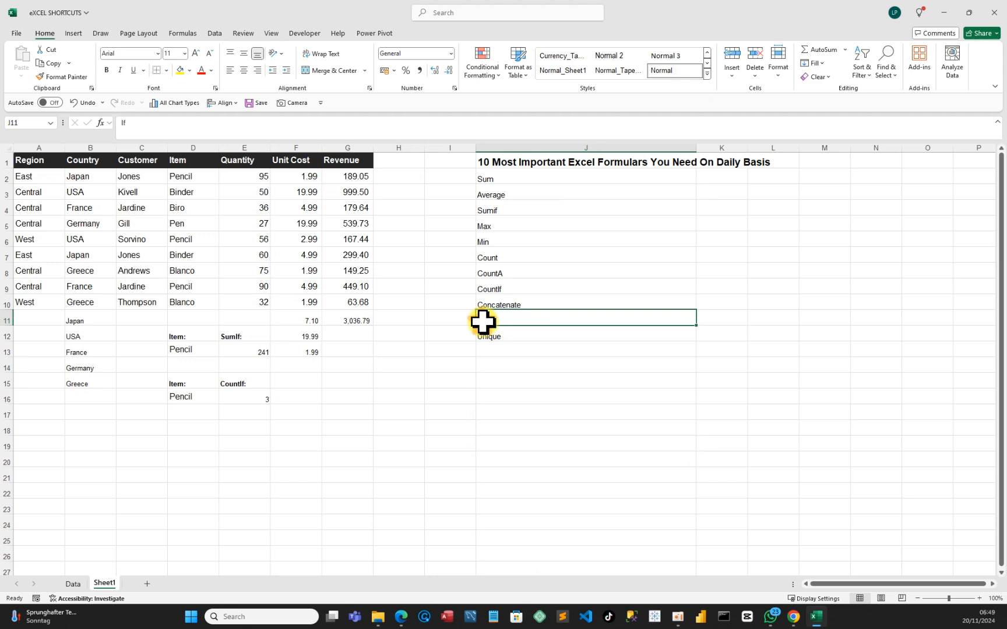
click(513, 303)
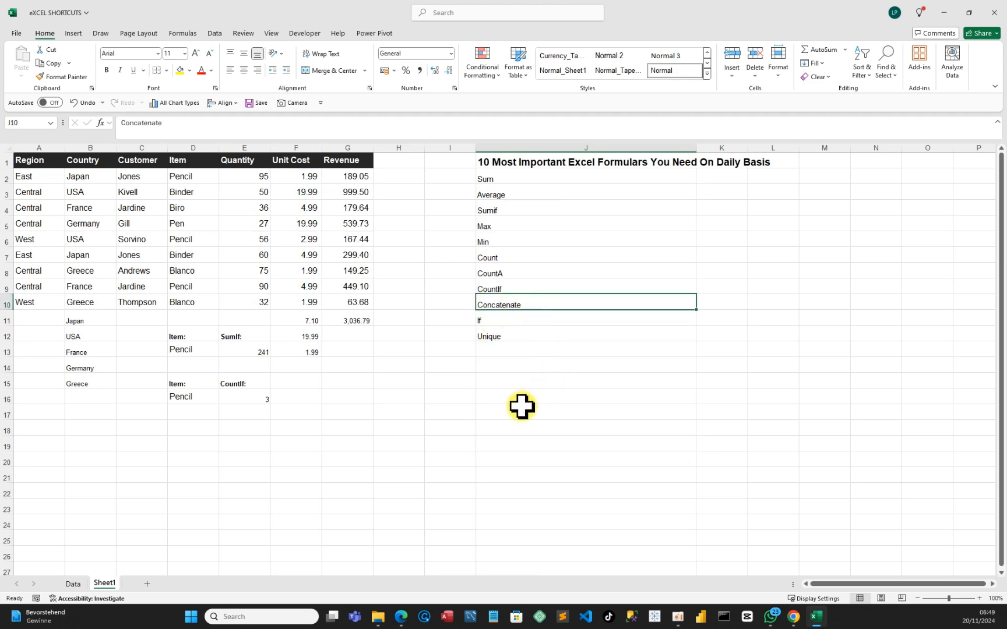